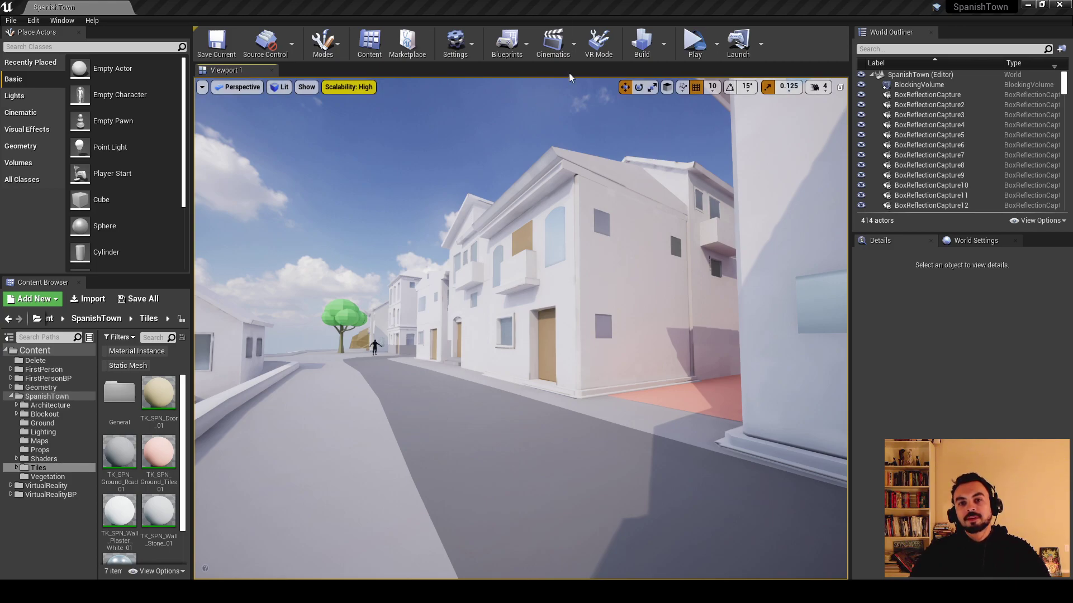
# Switch to VLC to view the recording of the gridded Spanish Town blockout, and return to the Unreal Editor
pyautogui.hotkey('alt', 'Tab')
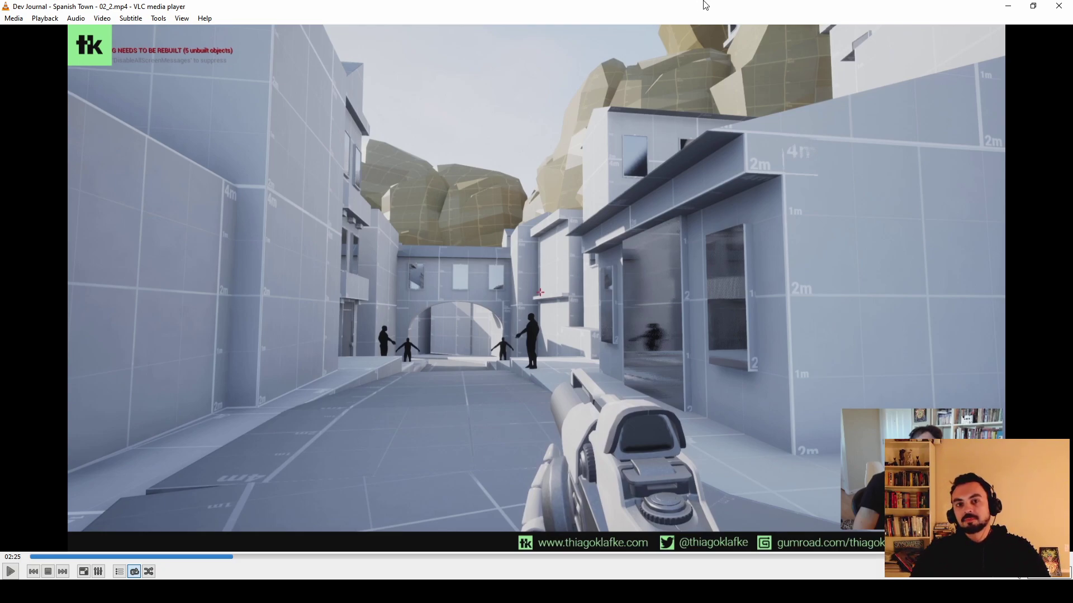
pyautogui.click(1009, 10)
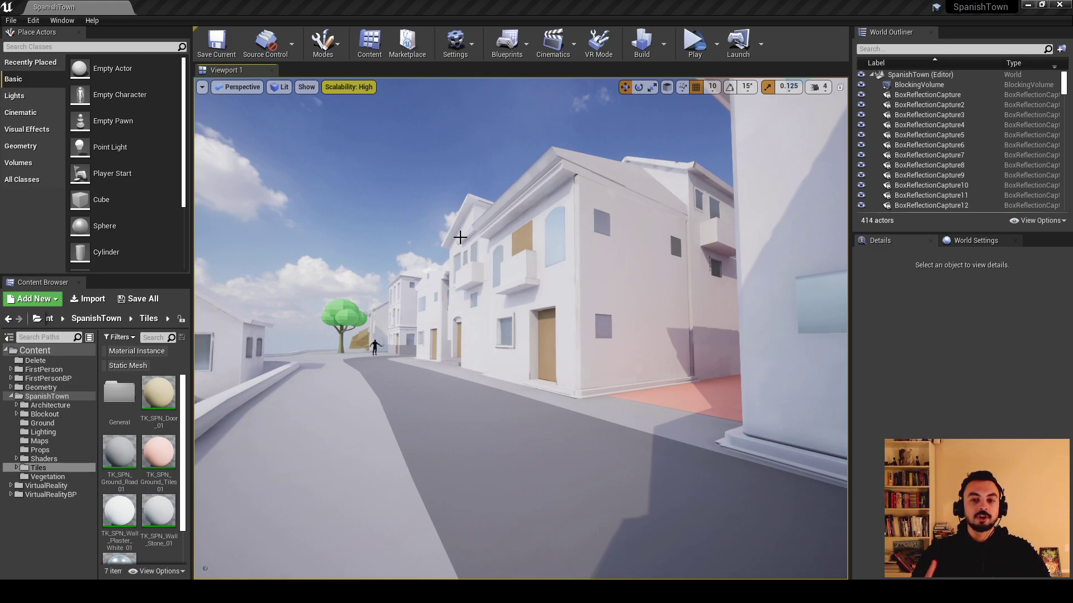
# Show the viewport fullscreen and examine the facades of the corner house and its neighbours along the main street
pyautogui.click(589, 268)
pyautogui.moveTo(503, 265); pyautogui.dragTo(551, 239, button='right')
pyautogui.press('F11')
pyautogui.press('a')
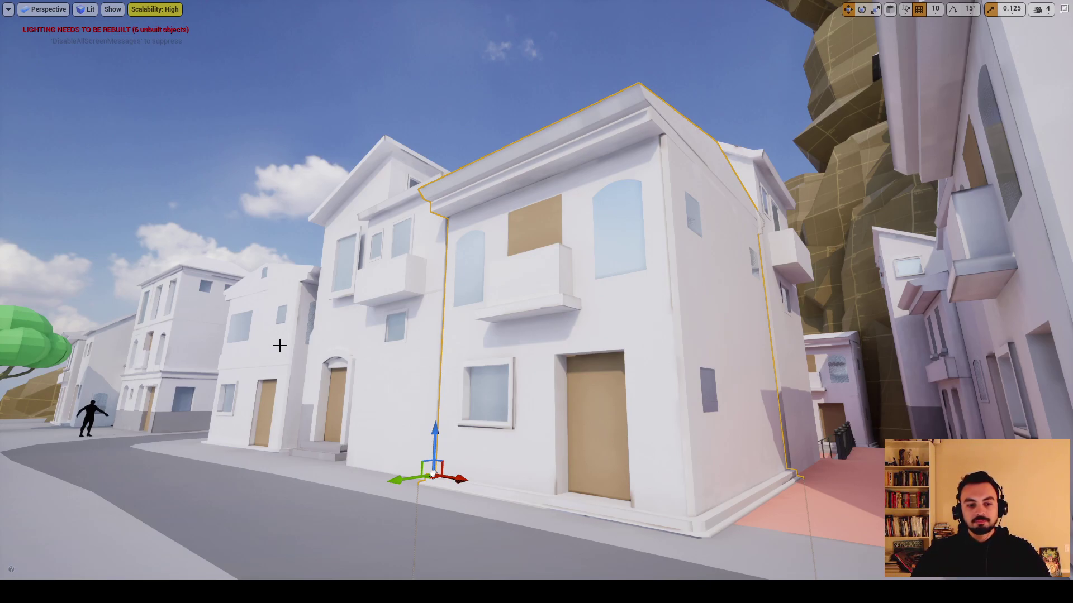
pyautogui.moveTo(271, 296); pyautogui.dragTo(301, 280, button='right')
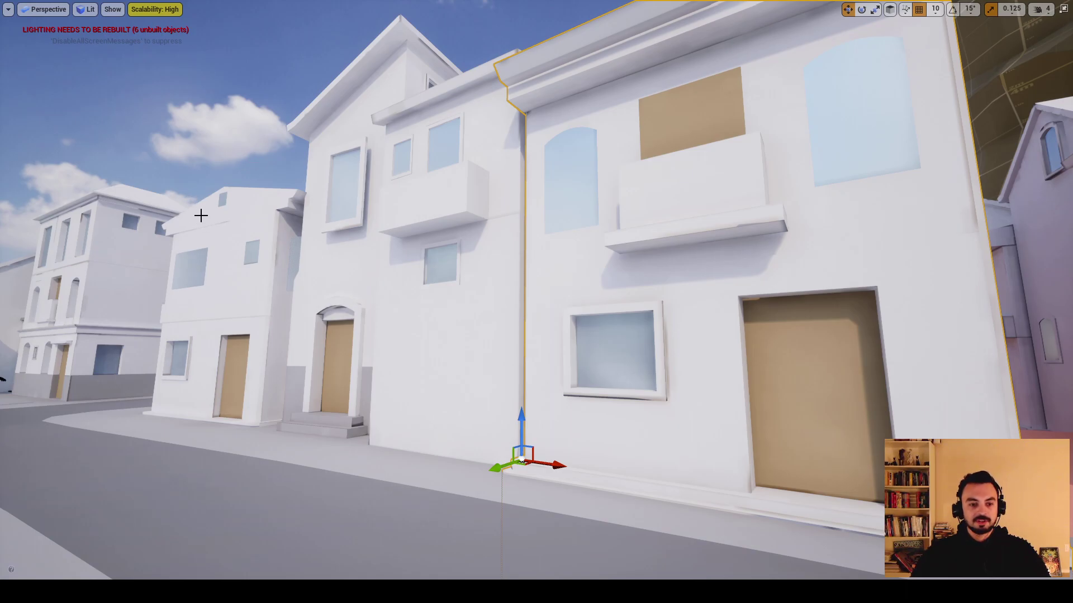
pyautogui.moveTo(218, 216)
pyautogui.mouseDown(button='right')
pyautogui.moveTo(246, 217)
pyautogui.moveTo(230, 214)
pyautogui.mouseUp(button='right')
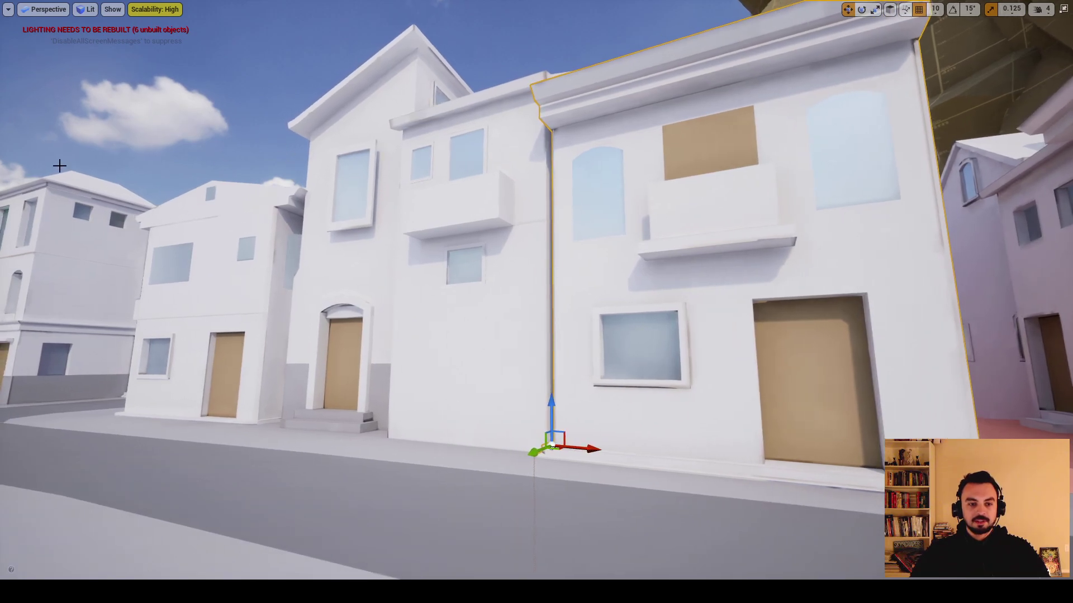
pyautogui.moveTo(235, 168); pyautogui.dragTo(227, 161, button='right')
pyautogui.click(235, 167)
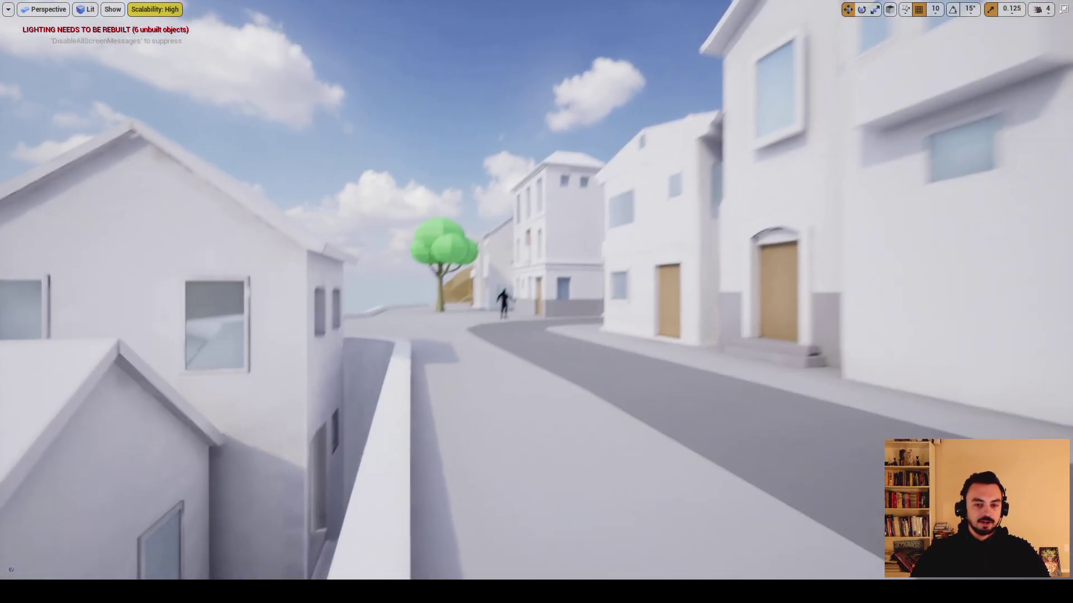
pyautogui.moveTo(341, 298); pyautogui.dragTo(363, 297, button='right')
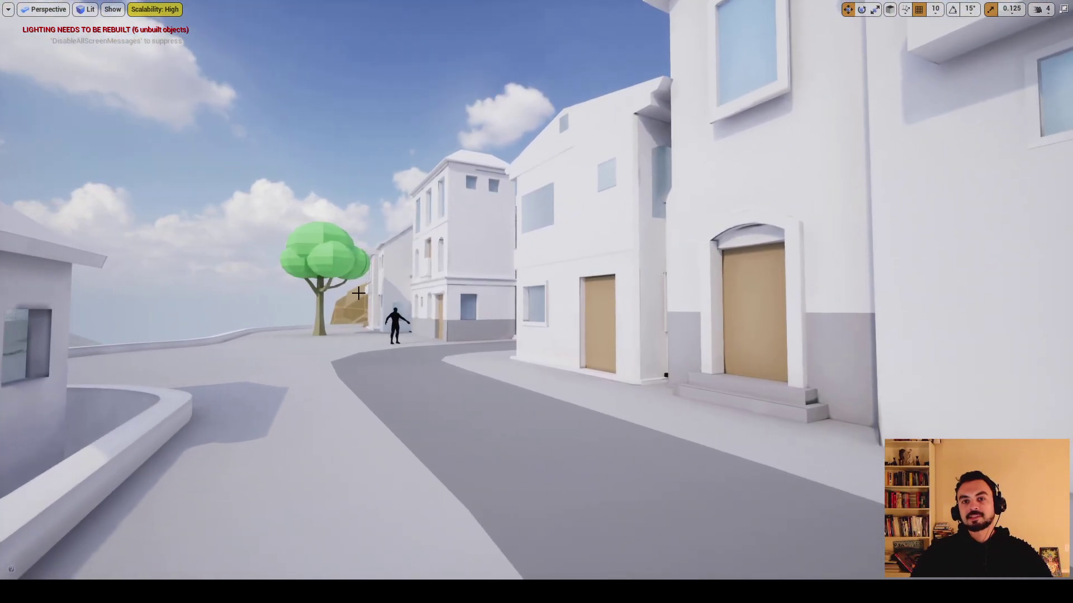
# Move down the main street towards the archway and examine the buildings and pavements on both sides
pyautogui.press('w')
pyautogui.moveTo(371, 285); pyautogui.dragTo(761, 368, button='right')
pyautogui.moveTo(703, 220); pyautogui.dragTo(550, 229, button='right')
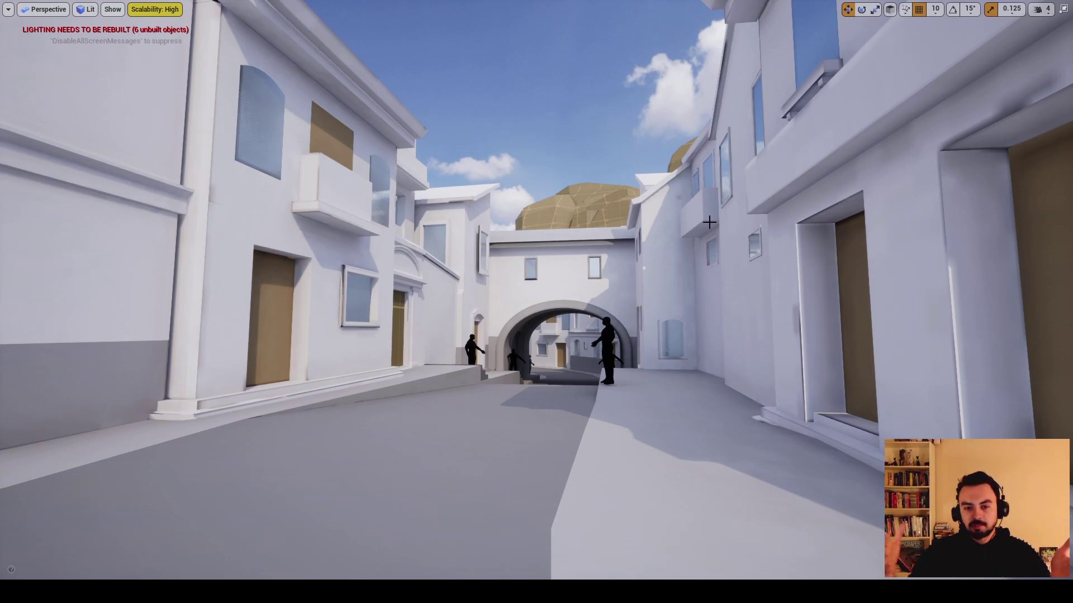
pyautogui.press('a')
pyautogui.moveTo(702, 230); pyautogui.dragTo(492, 158, button='right')
pyautogui.press('w')
pyautogui.press('w')
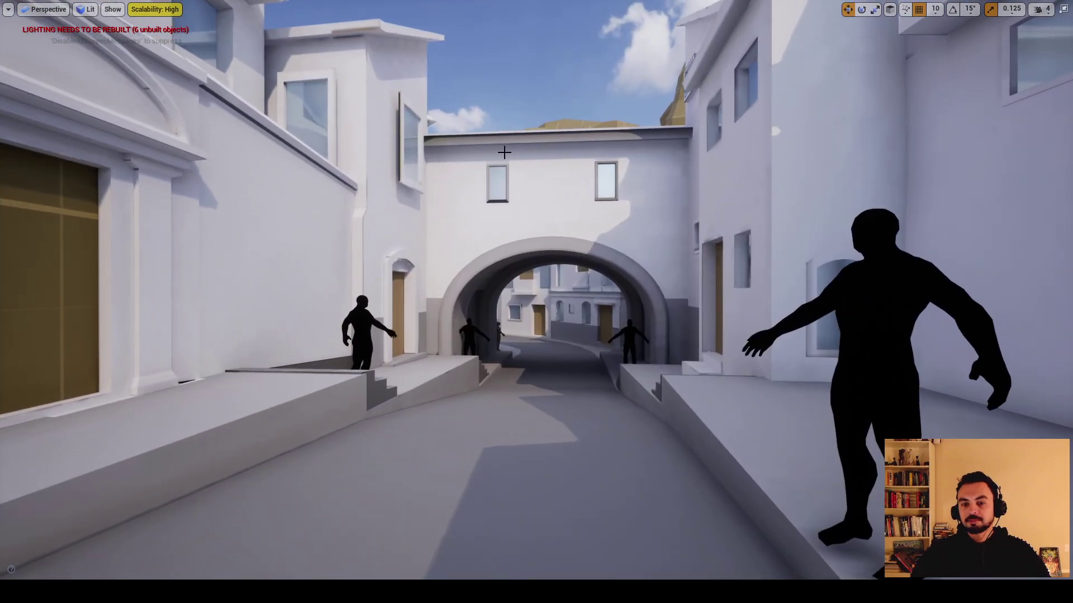
pyautogui.press('w')
# Examine the house facades and raised pavement beside the archway, and the passage beneath it
pyautogui.moveTo(474, 223); pyautogui.dragTo(520, 240, button='right')
pyautogui.press('s')
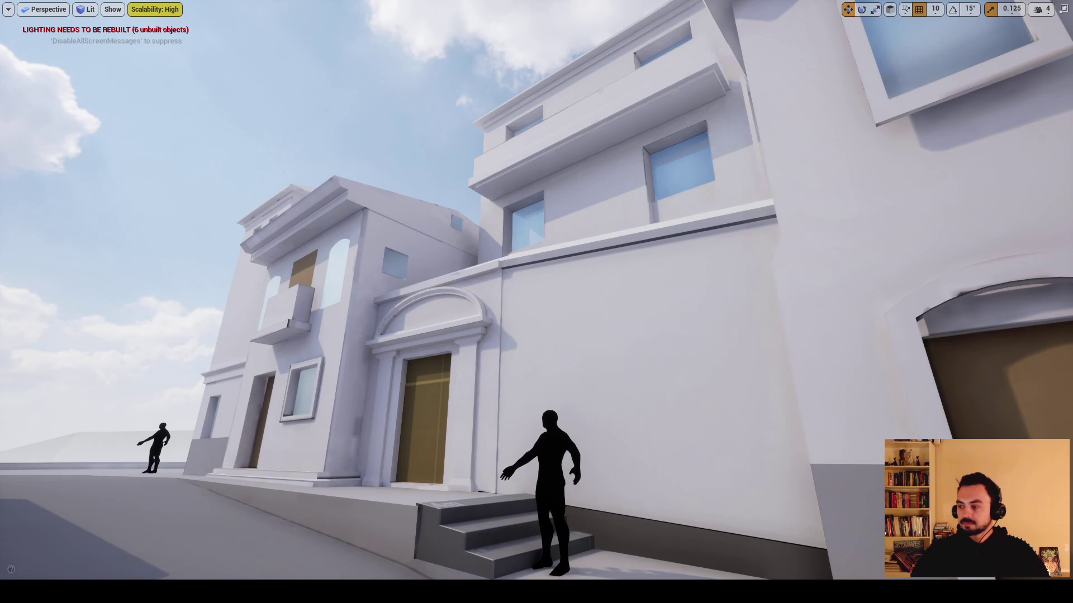
pyautogui.moveTo(519, 241); pyautogui.dragTo(537, 238, button='right')
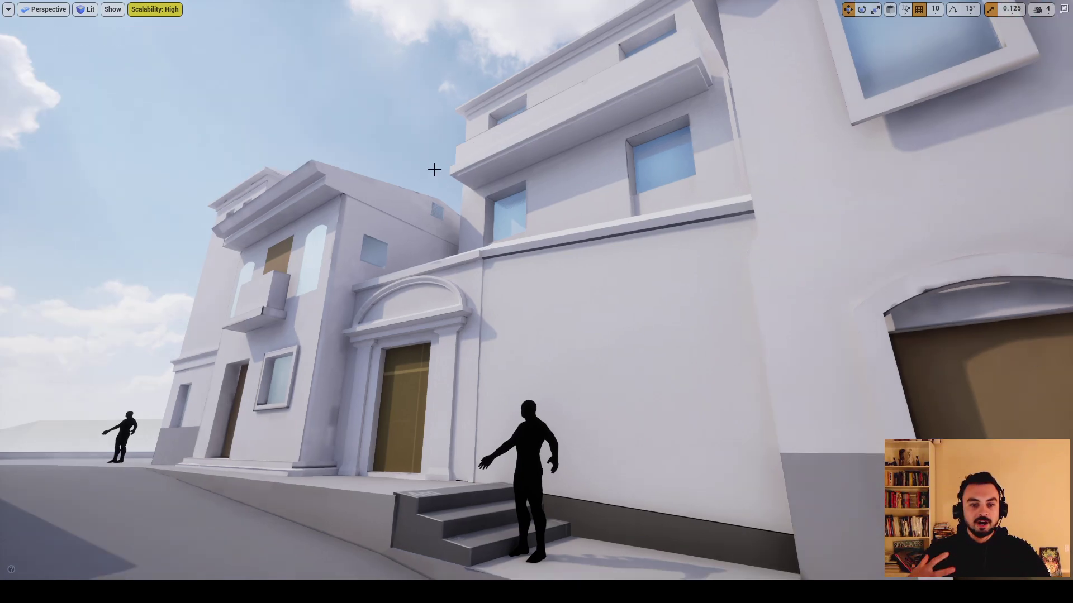
pyautogui.moveTo(433, 166); pyautogui.dragTo(416, 121, button='right')
pyautogui.press('s')
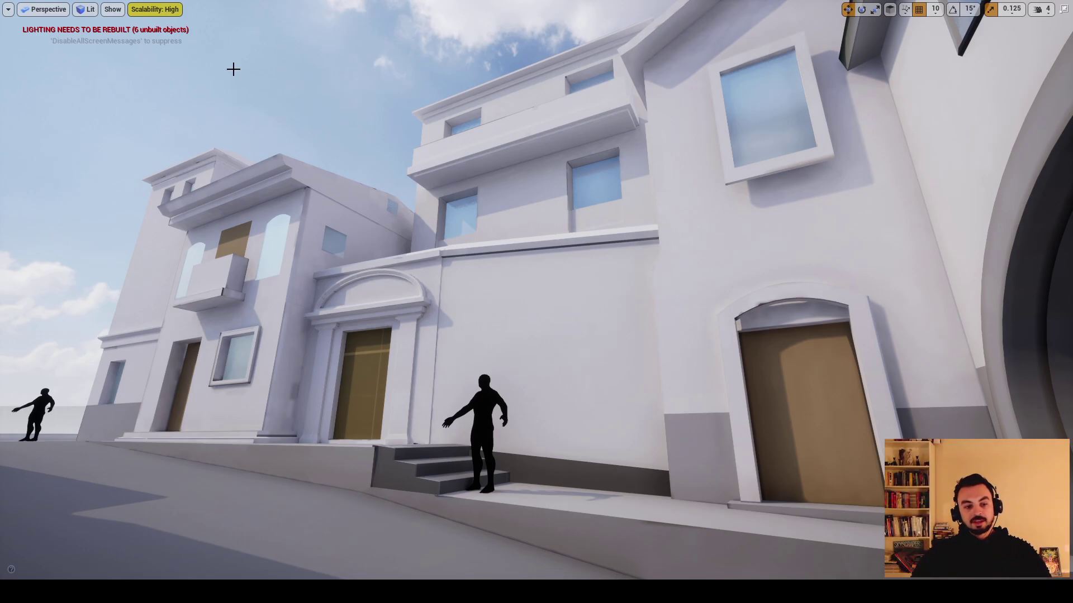
pyautogui.moveTo(214, 69); pyautogui.dragTo(284, 109, button='right')
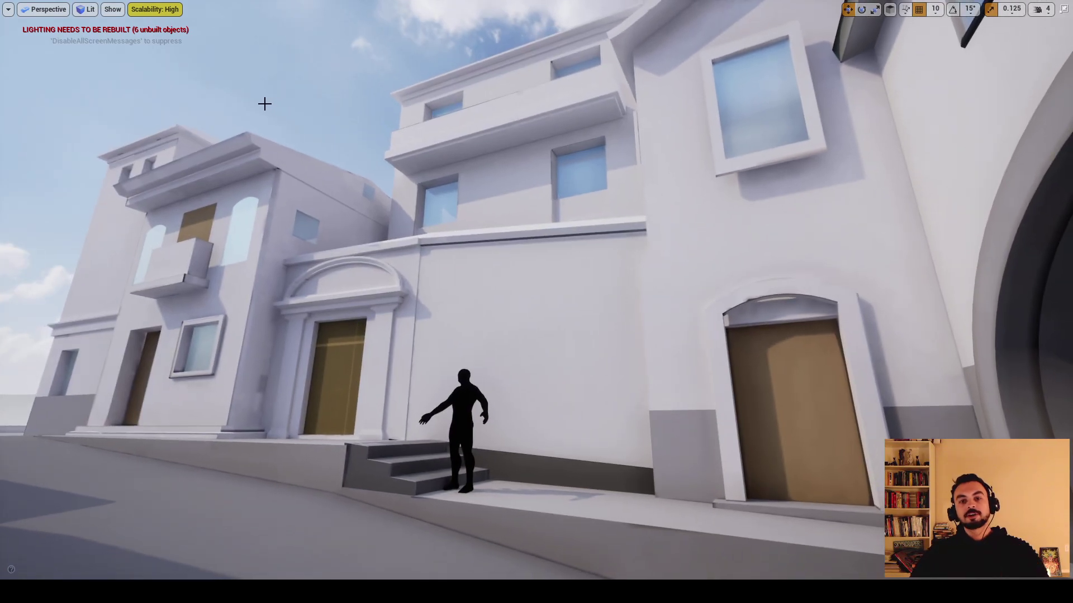
pyautogui.press('w')
pyautogui.moveTo(322, 277); pyautogui.dragTo(494, 240, button='right')
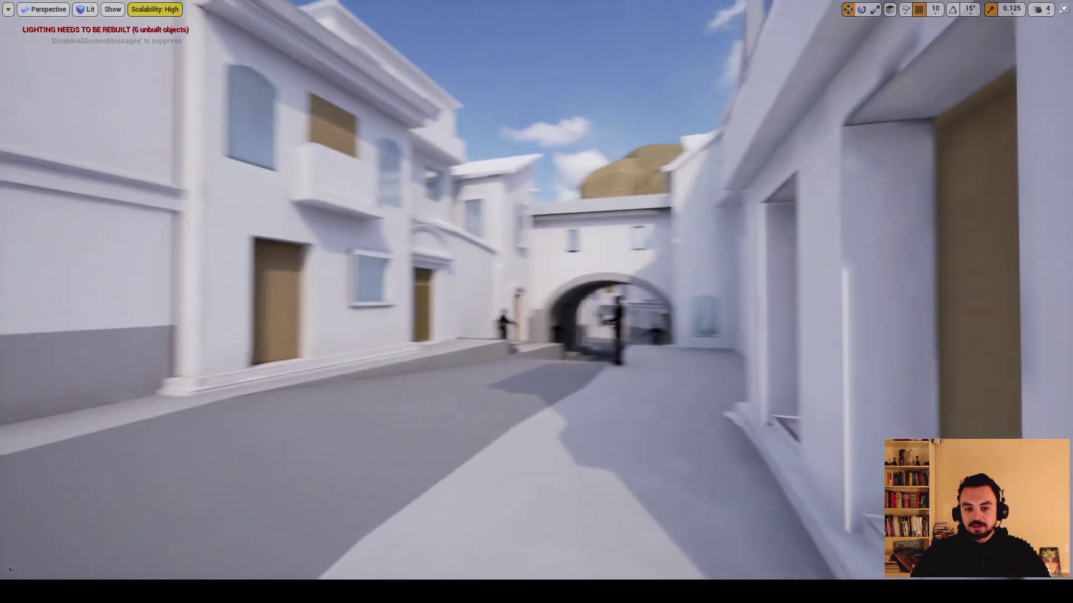
pyautogui.moveTo(751, 336); pyautogui.dragTo(810, 335, button='right')
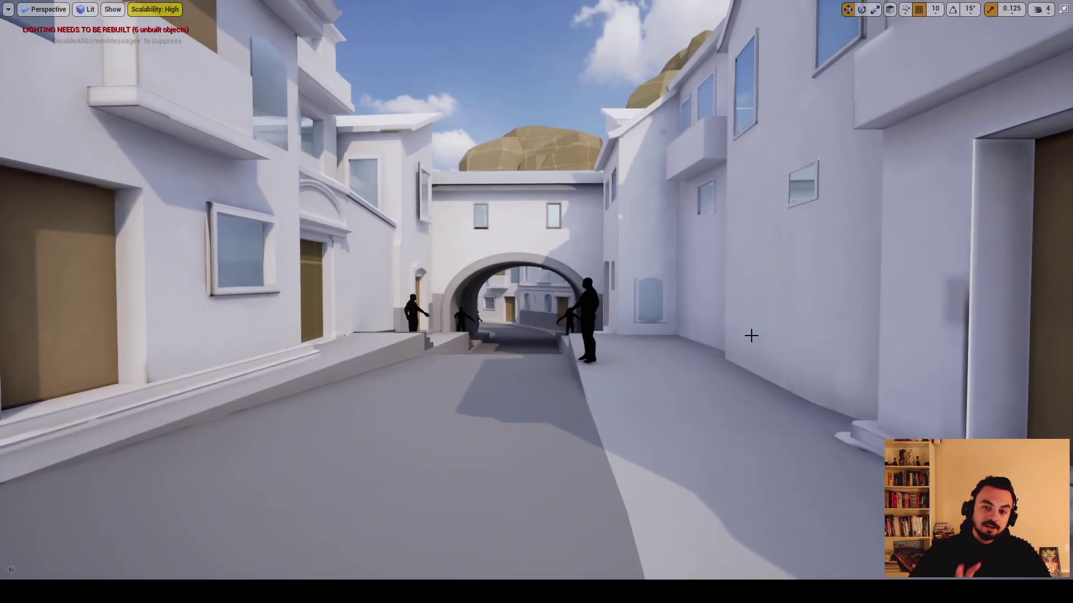
pyautogui.press('w')
pyautogui.moveTo(633, 324); pyautogui.dragTo(467, 261, button='right')
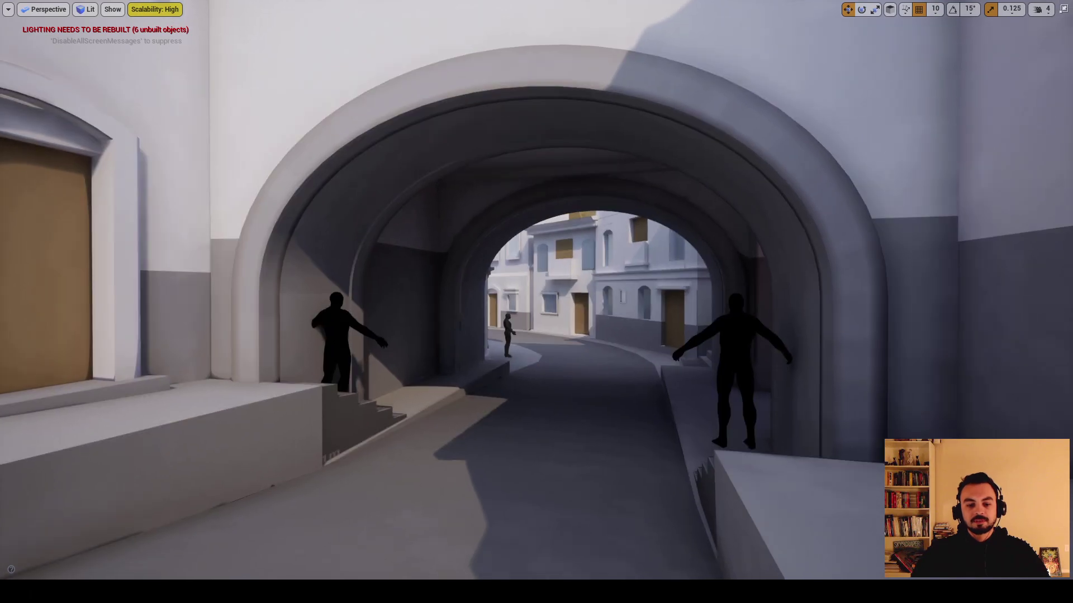
# Switch to Maya and inspect the TK_SPN_Building_Residential_02 model among the building assets
pyautogui.click(486, 539)
pyautogui.keyDown('alt'); pyautogui.moveTo(515, 348); pyautogui.dragTo(482, 318); pyautogui.keyUp('alt')
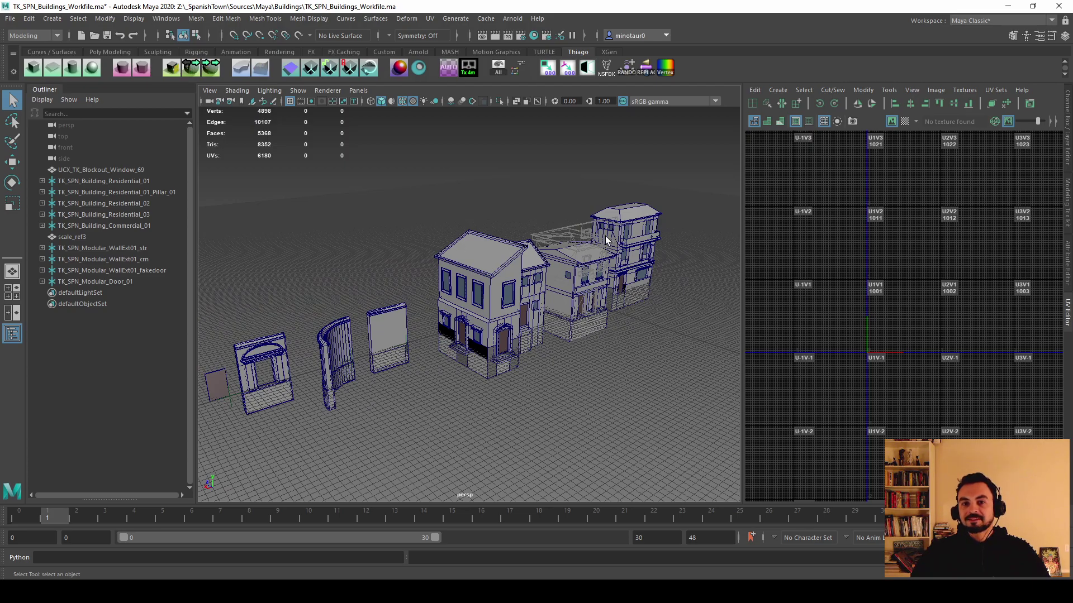
pyautogui.keyDown('alt'); pyautogui.moveTo(458, 227); pyautogui.dragTo(316, 277); pyautogui.keyUp('alt')
pyautogui.click(475, 322)
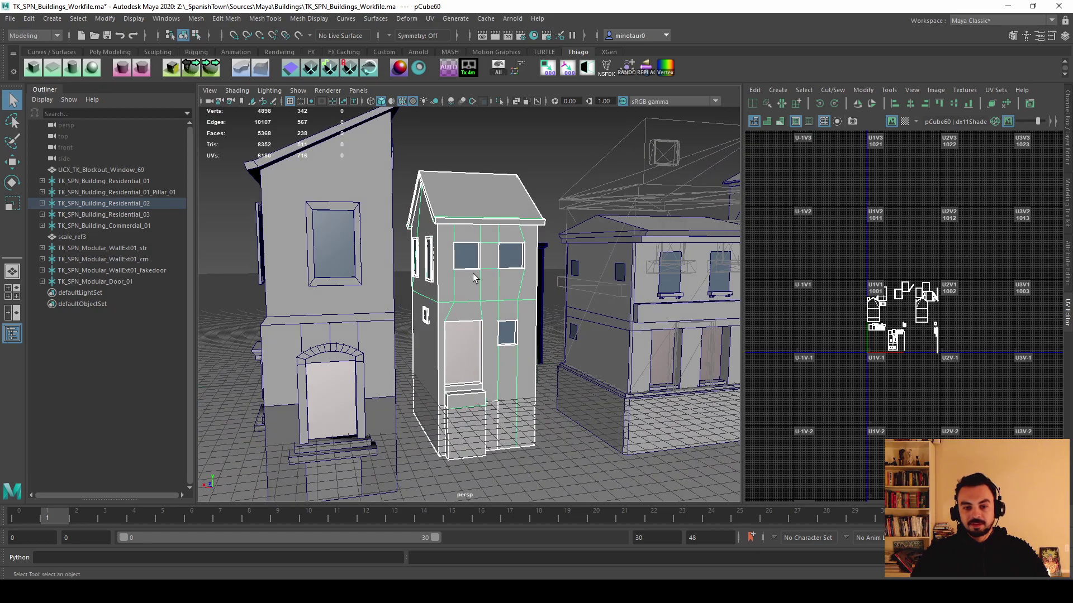
pyautogui.keyDown('alt'); pyautogui.moveTo(574, 293); pyautogui.dragTo(425, 281); pyautogui.keyUp('alt')
pyautogui.keyDown('alt'); pyautogui.moveTo(425, 285); pyautogui.dragTo(442, 285, button='right'); pyautogui.keyUp('alt')
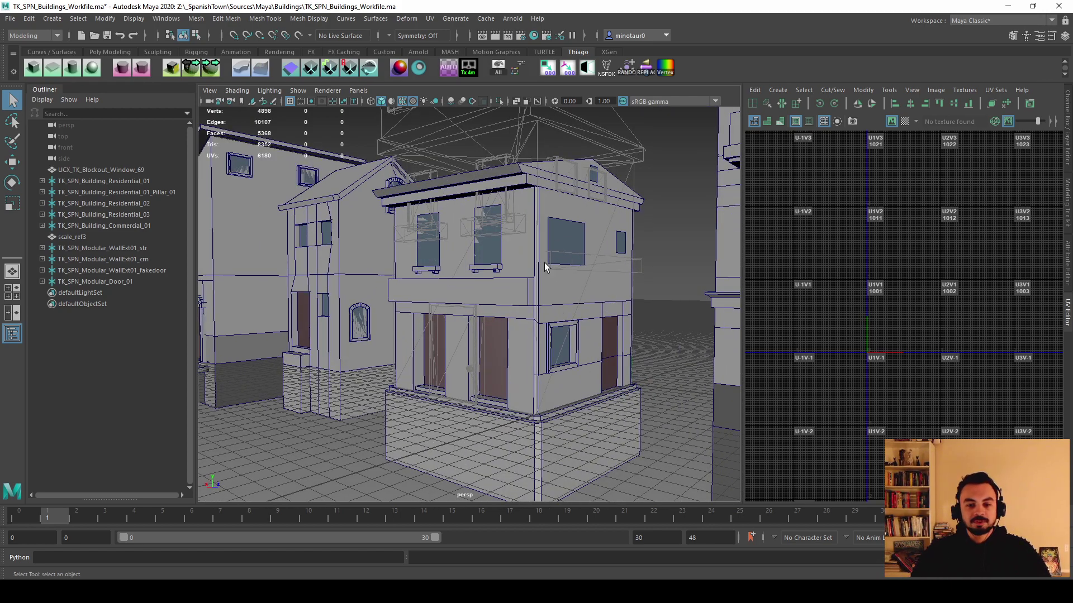
# Inspect the TK_SPN_Building_Residential_01 model from several sides, including its doors, windows and balconies
pyautogui.keyDown('alt'); pyautogui.moveTo(544, 258); pyautogui.dragTo(515, 260, button='middle'); pyautogui.keyUp('alt')
pyautogui.scroll(-3, 514, 259)
pyautogui.keyDown('alt'); pyautogui.moveTo(479, 297); pyautogui.dragTo(473, 267, button='middle'); pyautogui.keyUp('alt')
pyautogui.scroll(3, 467, 292)
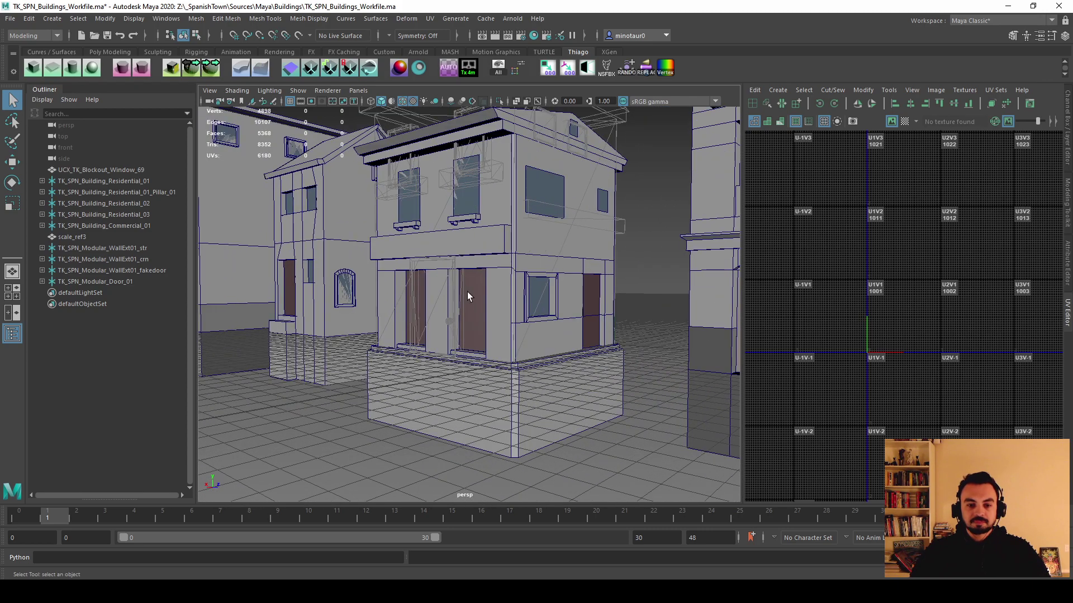
pyautogui.keyDown('alt'); pyautogui.moveTo(440, 254); pyautogui.dragTo(438, 218); pyautogui.keyUp('alt')
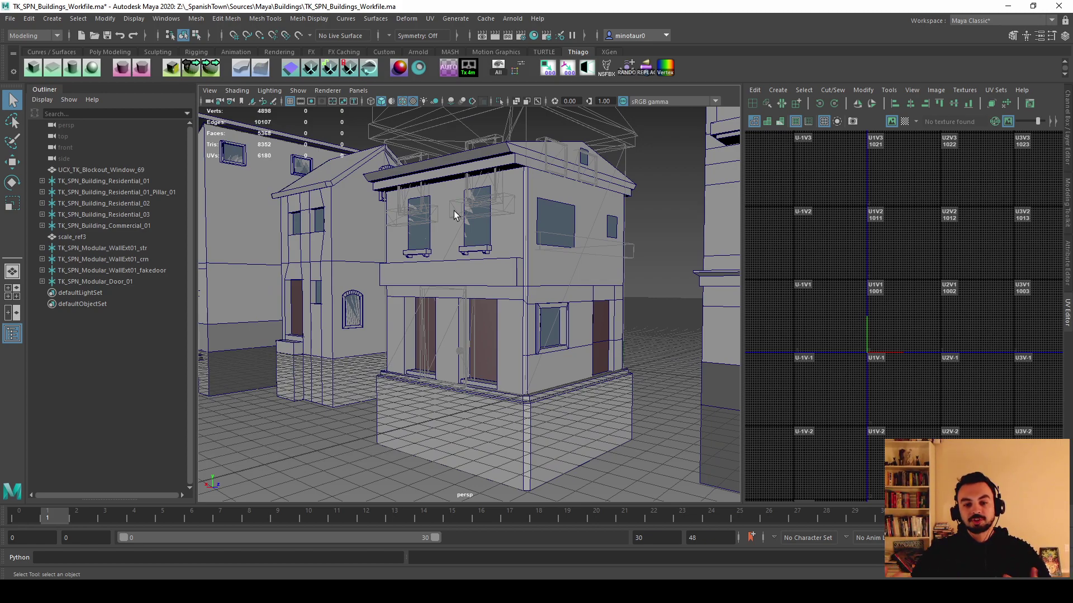
pyautogui.keyDown('alt'); pyautogui.moveTo(629, 307); pyautogui.dragTo(447, 244); pyautogui.keyUp('alt')
pyautogui.click(556, 328)
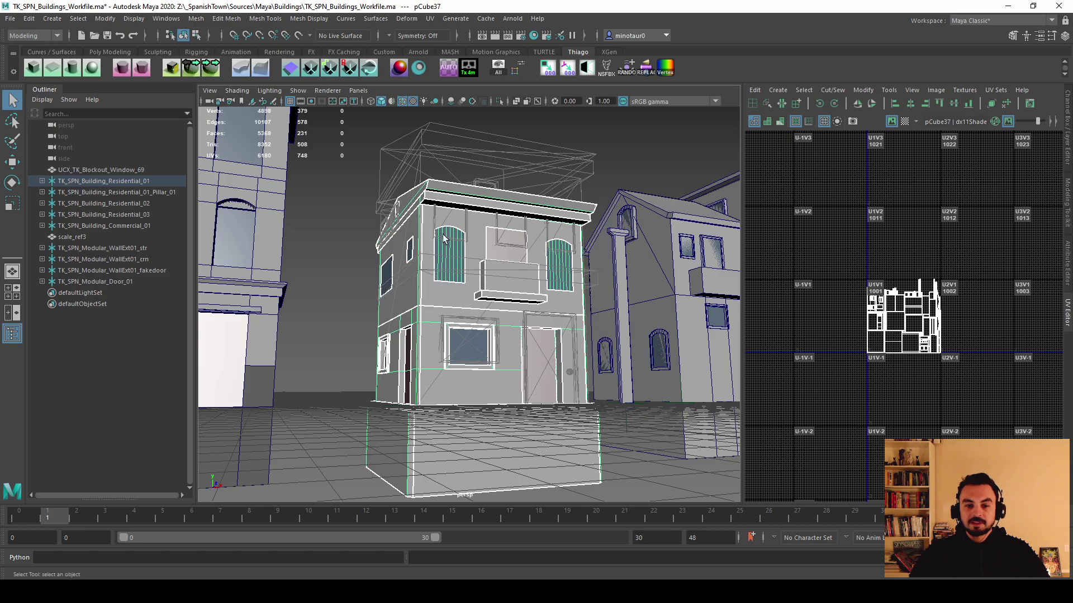
pyautogui.keyDown('alt'); pyautogui.moveTo(556, 285); pyautogui.dragTo(517, 258); pyautogui.keyUp('alt')
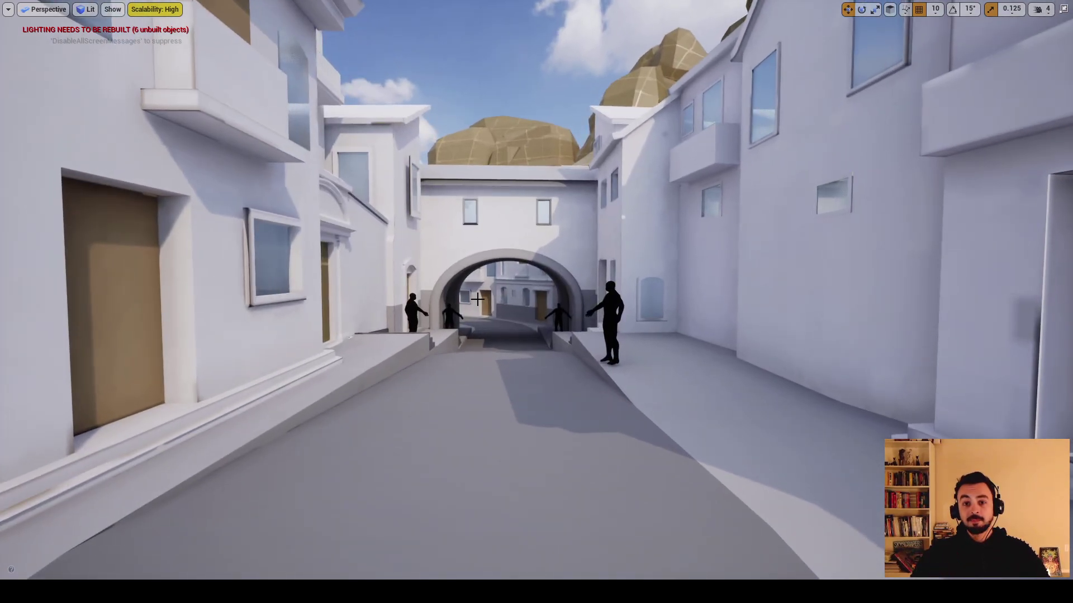
# In the Unreal Editor, place a copy of the archway above the rooftops, inspect it from several sides, and delete the copy
pyautogui.press('w')
pyautogui.moveTo(478, 299); pyautogui.dragTo(469, 268, button='right')
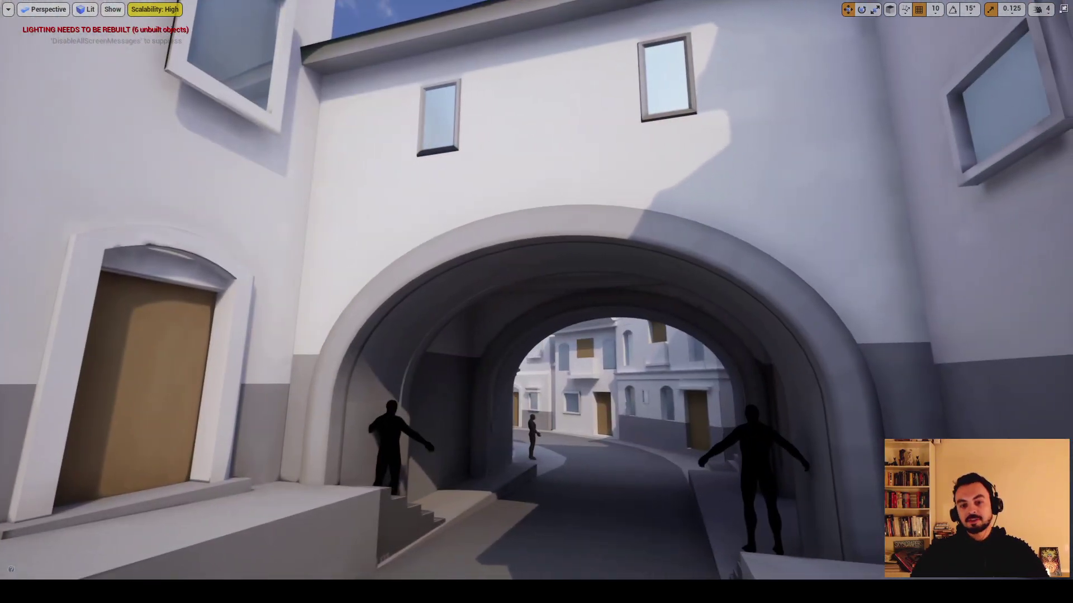
pyautogui.moveTo(576, 227)
pyautogui.mouseDown(button='right')
pyautogui.moveTo(576, 245)
pyautogui.moveTo(578, 216)
pyautogui.moveTo(592, 235)
pyautogui.moveTo(587, 213)
pyautogui.mouseUp(button='right')
pyautogui.press('F11')
pyautogui.press('s')
pyautogui.keyDown('alt'); pyautogui.moveTo(628, 416); pyautogui.dragTo(549, 147); pyautogui.keyUp('alt')
pyautogui.moveTo(549, 147)
pyautogui.mouseDown(button='right')
pyautogui.moveTo(556, 126)
pyautogui.moveTo(554, 171)
pyautogui.moveTo(559, 153)
pyautogui.mouseUp(button='right')
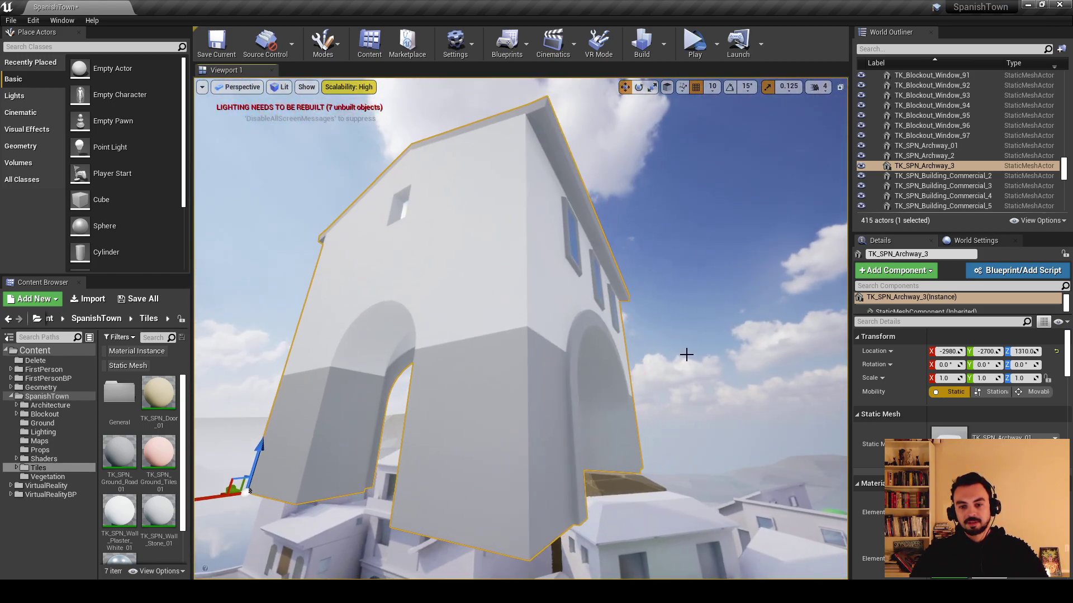
pyautogui.moveTo(554, 331); pyautogui.dragTo(575, 345, button='right')
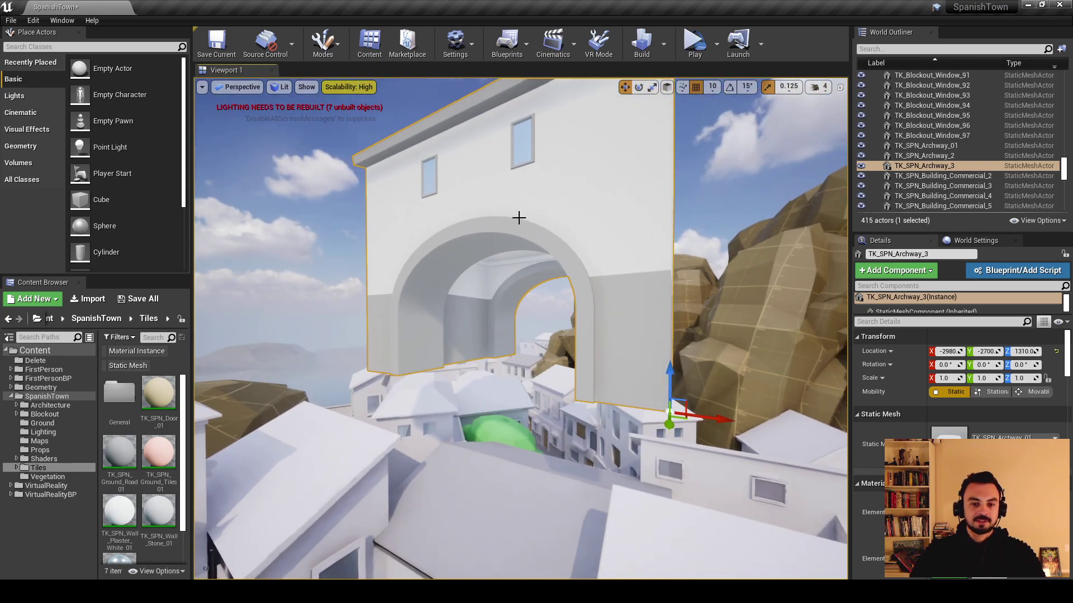
pyautogui.press('Delete')
# Show the viewport fullscreen and examine the red-tiled alley with its stairs, railings, house facades and arched gateway
pyautogui.moveTo(475, 243)
pyautogui.mouseDown(button='right')
pyautogui.moveTo(444, 302)
pyautogui.moveTo(494, 290)
pyautogui.moveTo(485, 250)
pyautogui.mouseUp(button='right')
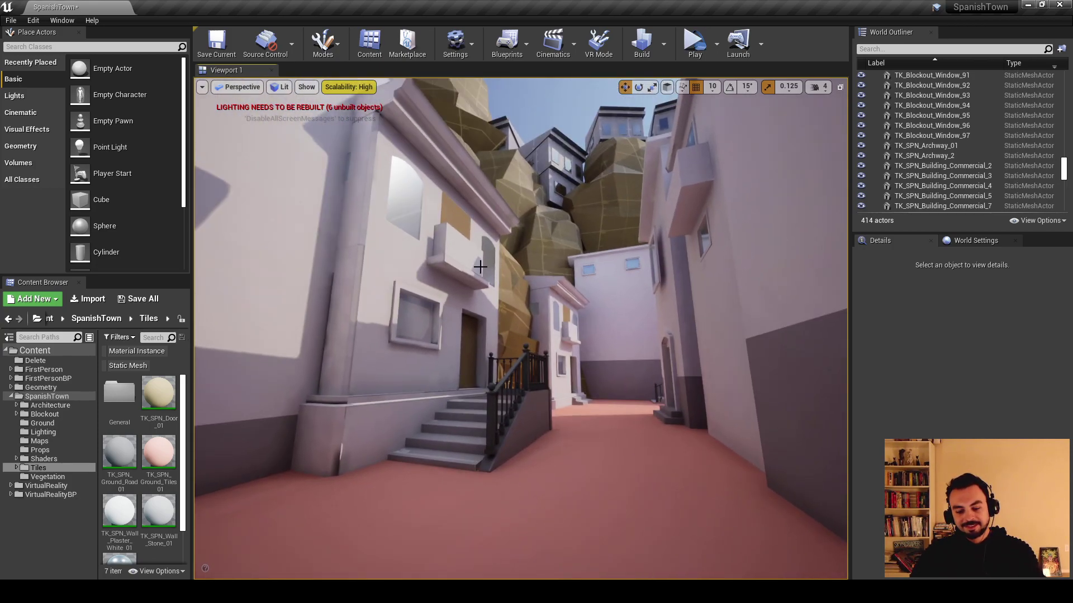
pyautogui.press('F11')
pyautogui.moveTo(354, 236); pyautogui.dragTo(349, 232, button='right')
pyautogui.moveTo(711, 271); pyautogui.dragTo(699, 268, button='right')
pyautogui.moveTo(360, 238); pyautogui.dragTo(360, 238, button='right')
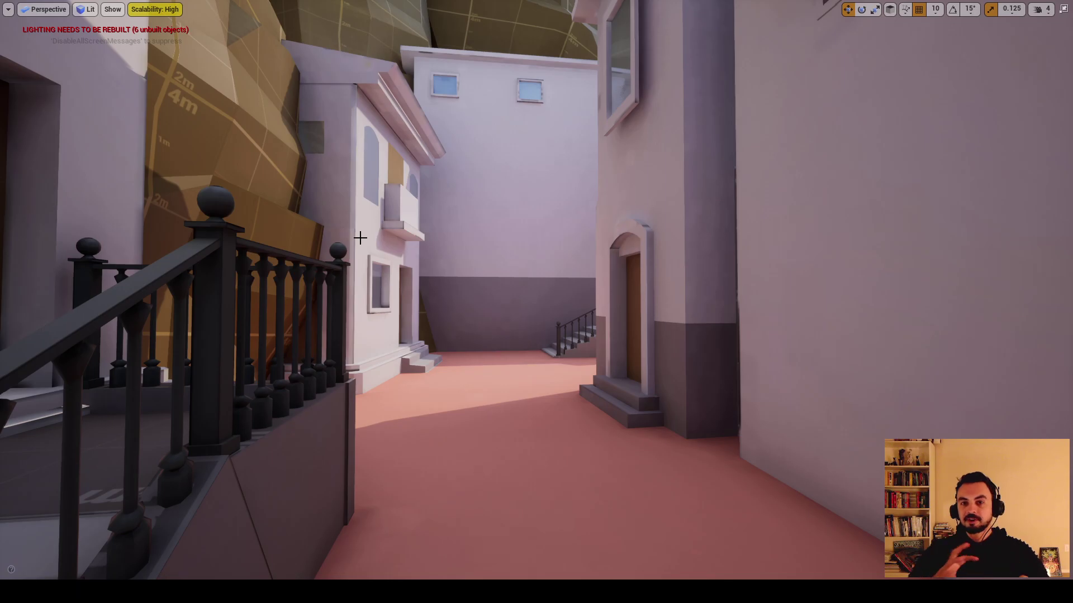
pyautogui.moveTo(569, 310); pyautogui.dragTo(576, 308, button='right')
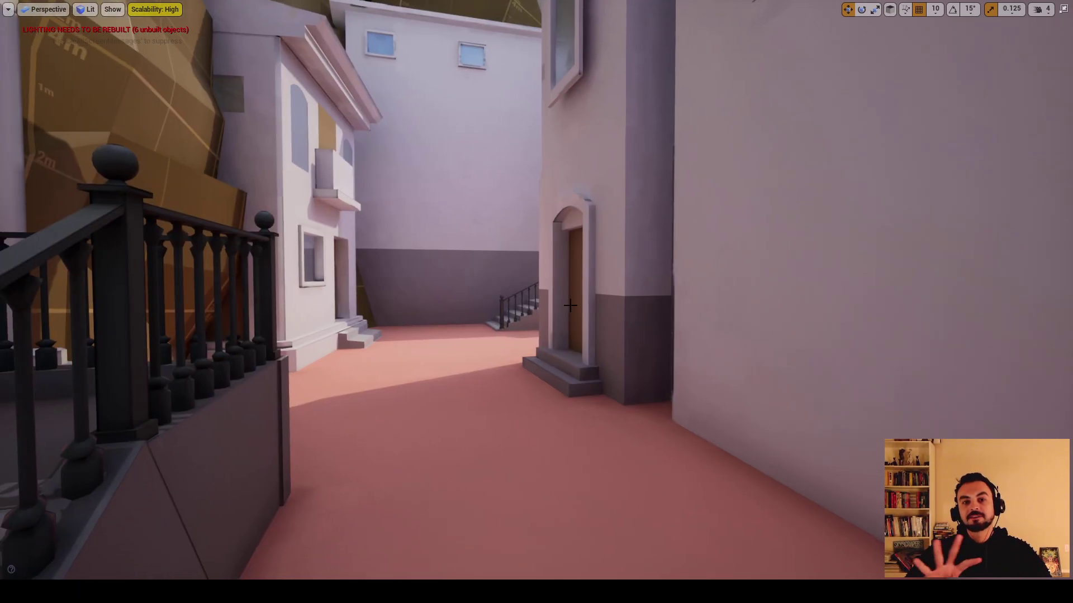
pyautogui.moveTo(454, 300); pyautogui.dragTo(179, 285, button='right')
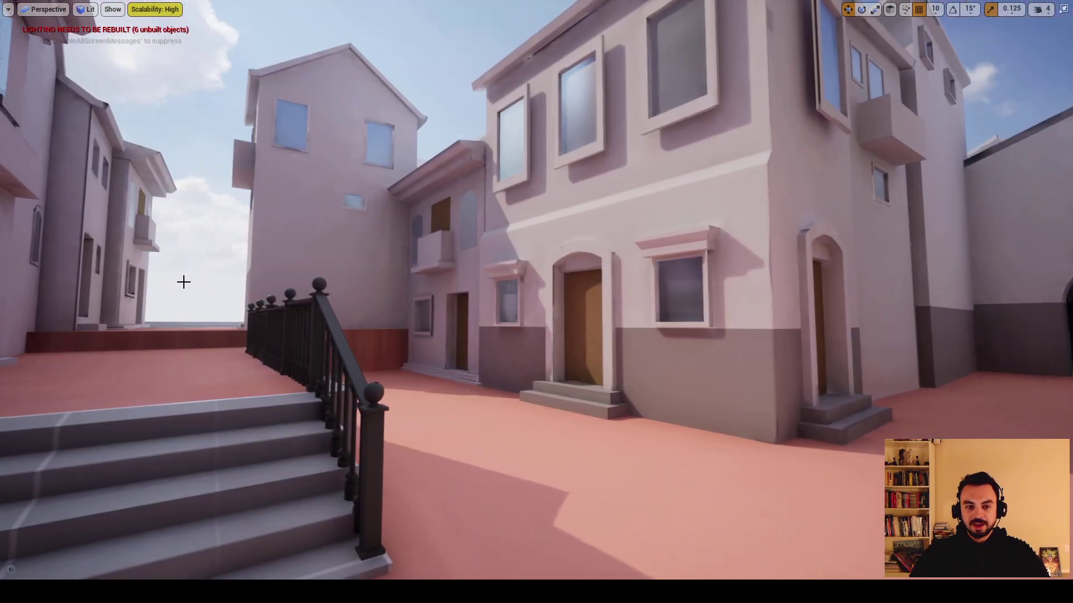
pyautogui.moveTo(479, 309); pyautogui.dragTo(780, 410, button='right')
pyautogui.press('w')
pyautogui.moveTo(484, 420); pyautogui.dragTo(725, 266, button='right')
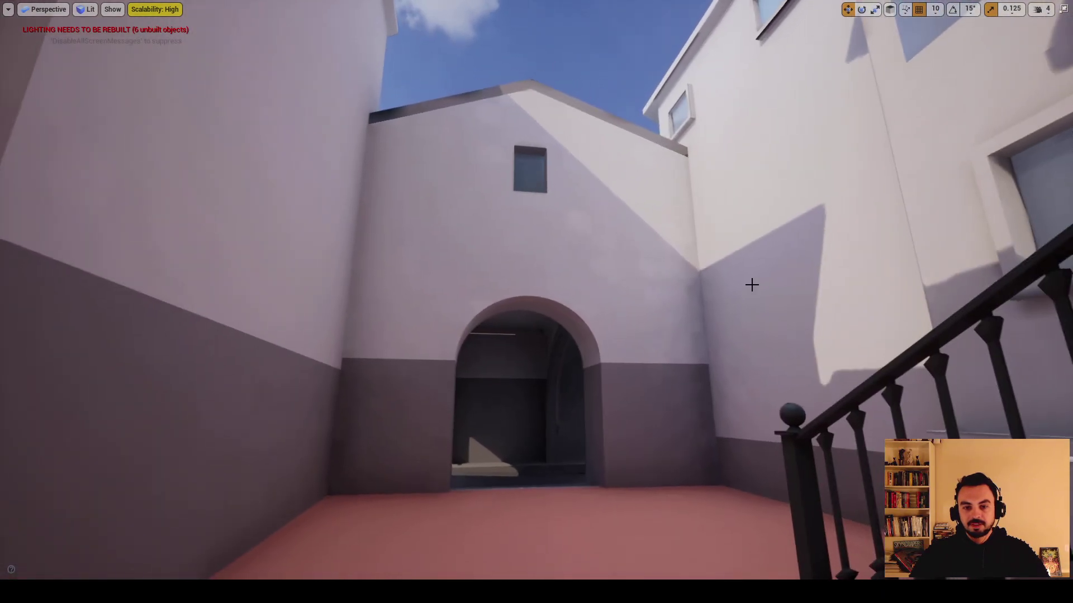
# Switch the viewport to Lighting Only shading and examine the bounced light and shadows on the alley facades
pyautogui.click(89, 9)
pyautogui.click(115, 81)
pyautogui.moveTo(115, 81); pyautogui.dragTo(240, 78, button='right')
pyautogui.press('w')
pyautogui.moveTo(423, 406); pyautogui.dragTo(358, 367, button='right')
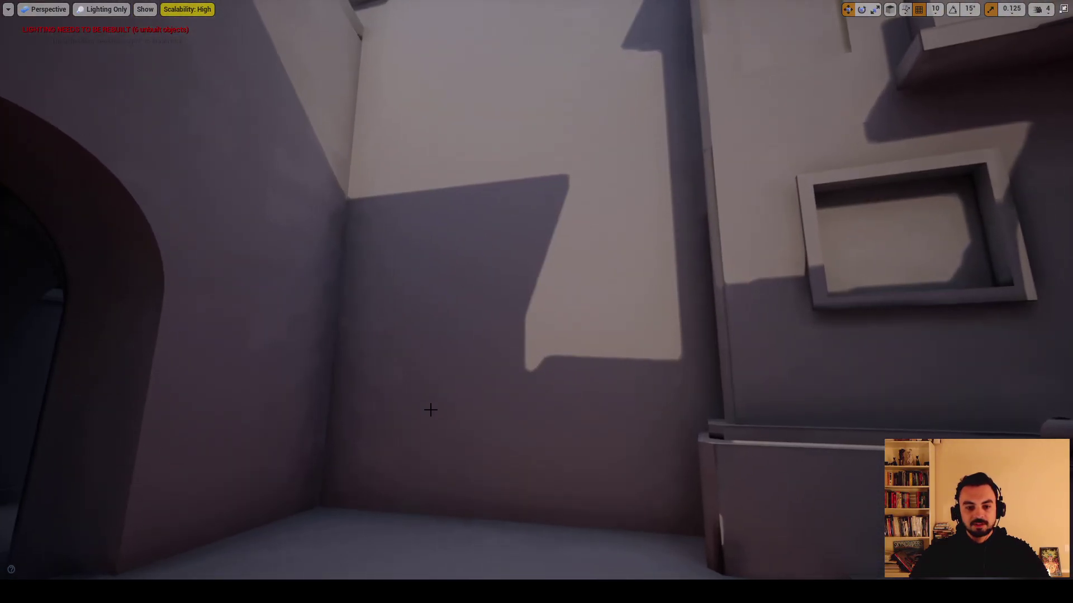
pyautogui.moveTo(446, 417); pyautogui.dragTo(564, 413, button='right')
pyautogui.moveTo(438, 371); pyautogui.dragTo(503, 366, button='right')
pyautogui.press('w')
pyautogui.press('w')
pyautogui.moveTo(603, 273); pyautogui.dragTo(335, 252, button='right')
pyautogui.press('s')
pyautogui.press('s')
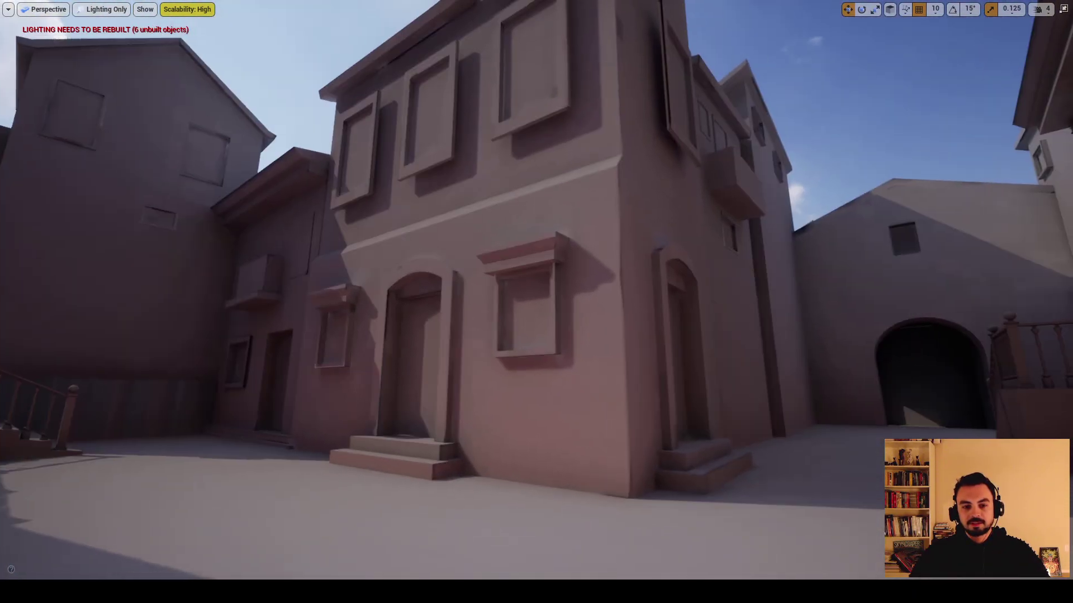
pyautogui.moveTo(518, 281); pyautogui.dragTo(551, 240, button='right')
# Restore Lit shading and examine the alley houses and the street leading to the church
pyautogui.click(92, 10)
pyautogui.click(95, 40)
pyautogui.moveTo(412, 180)
pyautogui.mouseDown(button='right')
pyautogui.moveTo(391, 185)
pyautogui.moveTo(411, 180)
pyautogui.mouseUp(button='right')
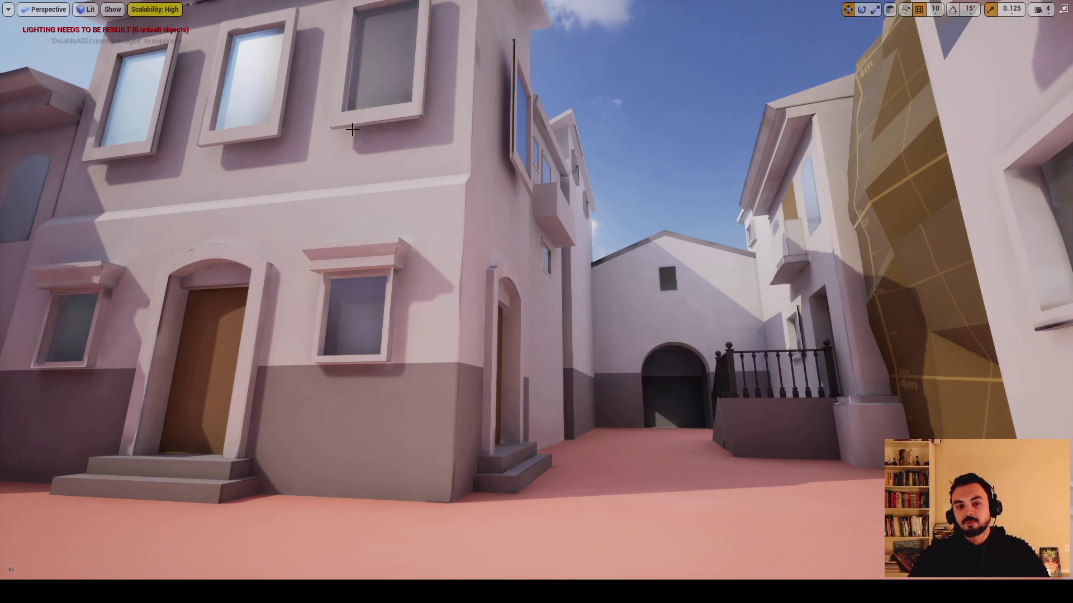
pyautogui.moveTo(324, 163); pyautogui.dragTo(386, 187, button='right')
pyautogui.press('w')
pyautogui.moveTo(323, 162); pyautogui.dragTo(324, 189, button='right')
pyautogui.press('w')
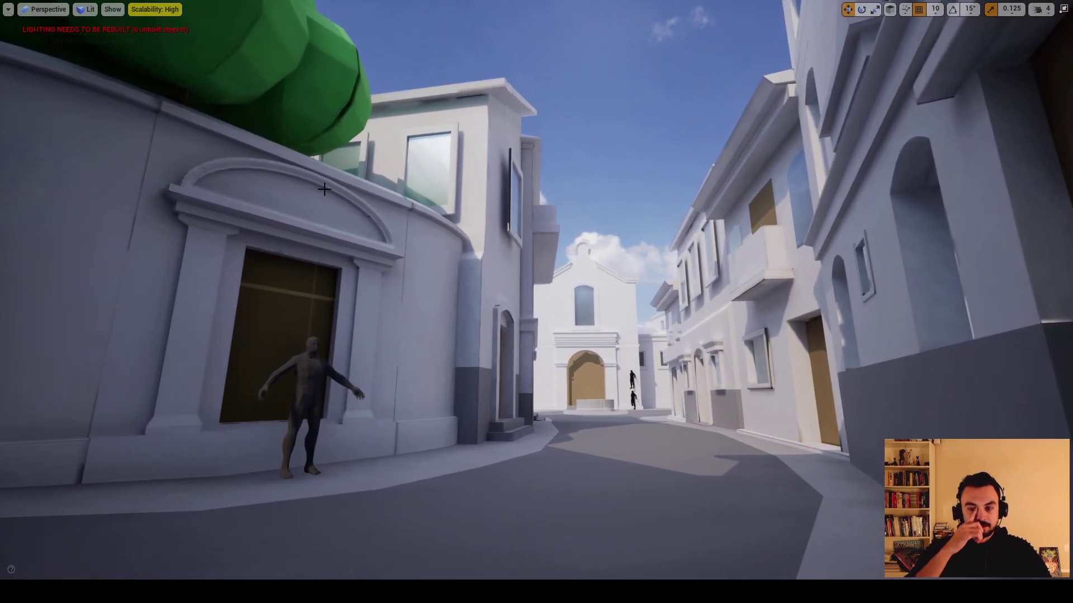
# Follow the street to the church square and examine the church facade, its arched doorway and the fountain
pyautogui.moveTo(374, 294); pyautogui.dragTo(386, 225, button='right')
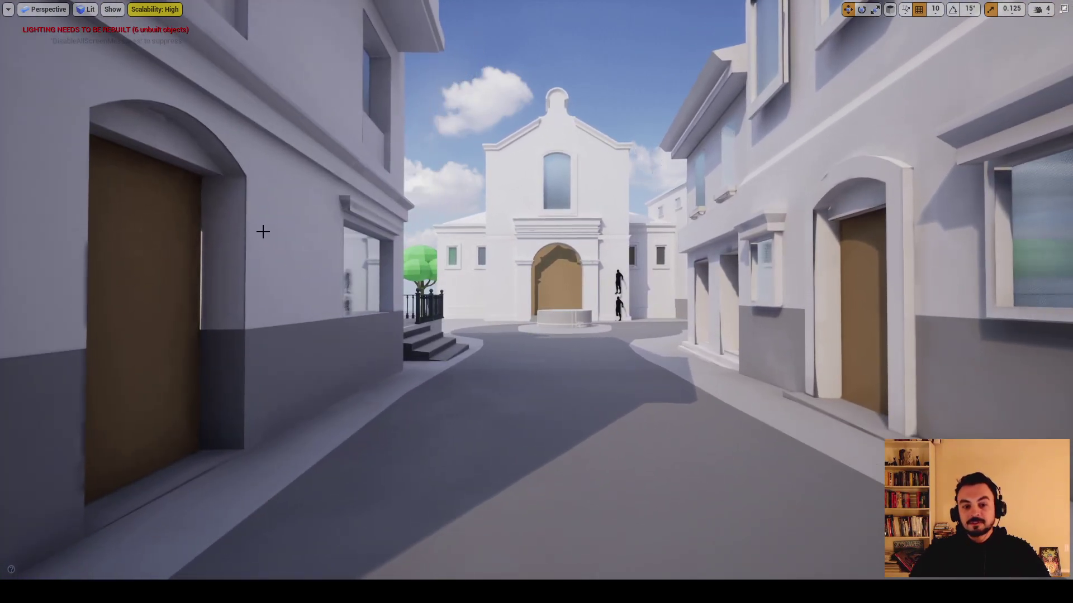
pyautogui.moveTo(466, 186); pyautogui.dragTo(466, 186, button='right')
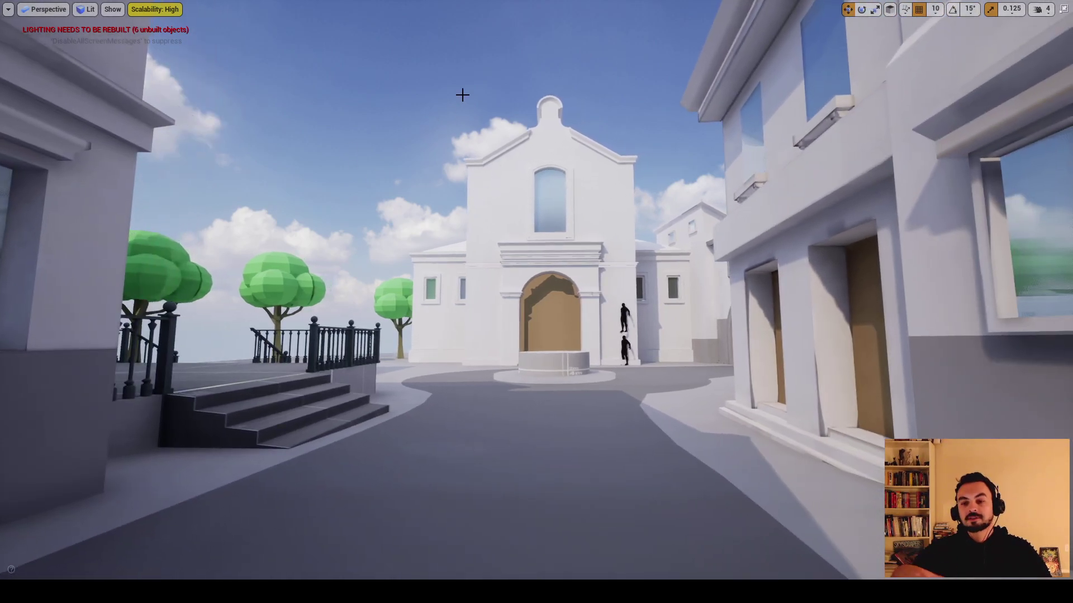
pyautogui.moveTo(545, 238); pyautogui.dragTo(558, 294, button='right')
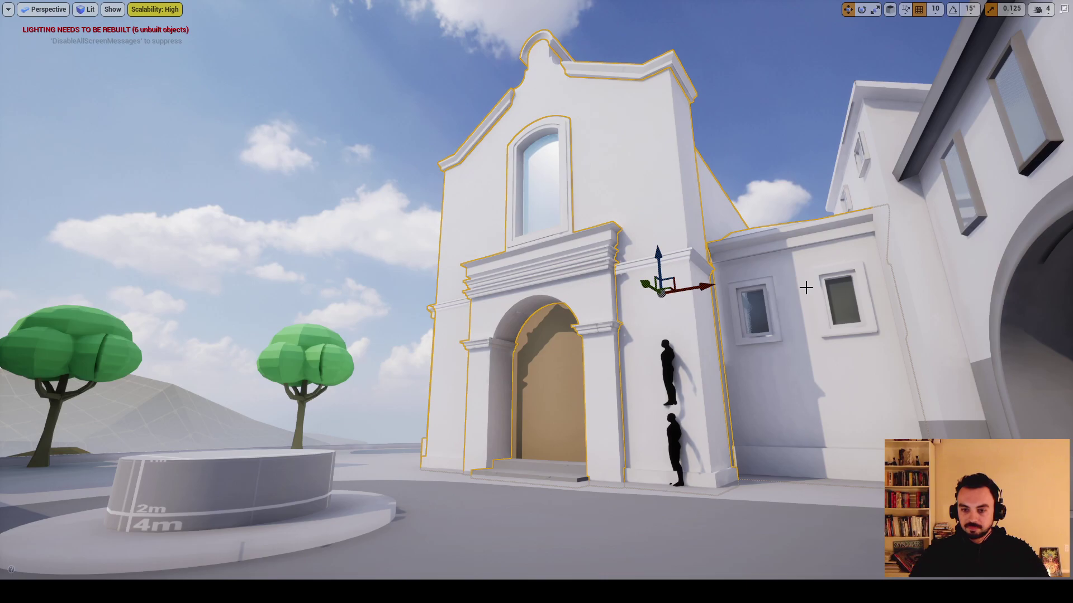
pyautogui.moveTo(459, 135); pyautogui.dragTo(394, 197, button='right')
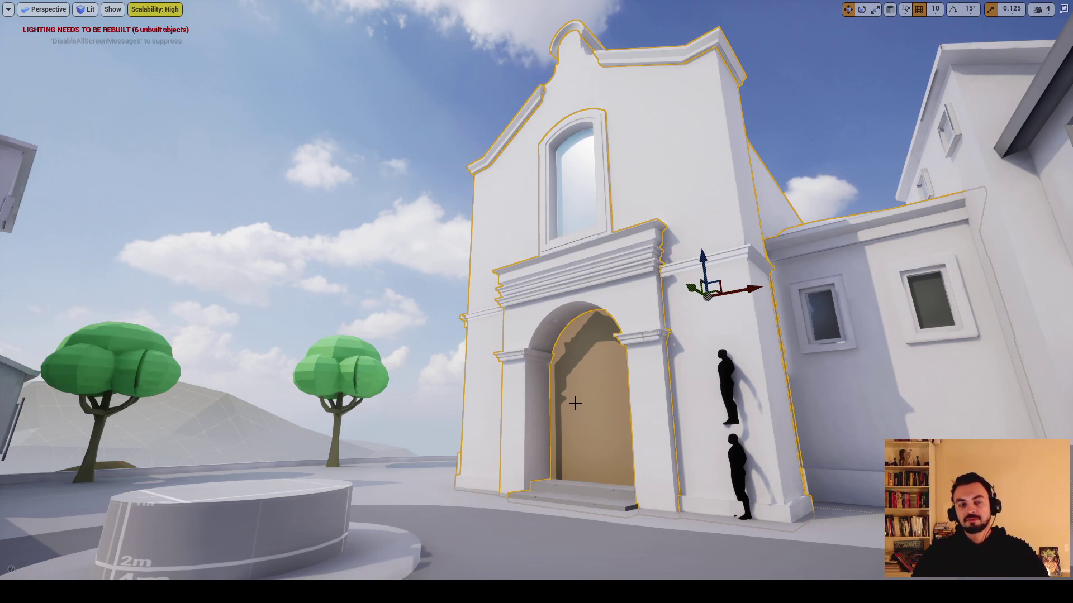
# Examine the shaded curving street with its house facades, the arched bridge building and the rooftops beyond
pyautogui.moveTo(426, 338); pyautogui.dragTo(694, 192, button='right')
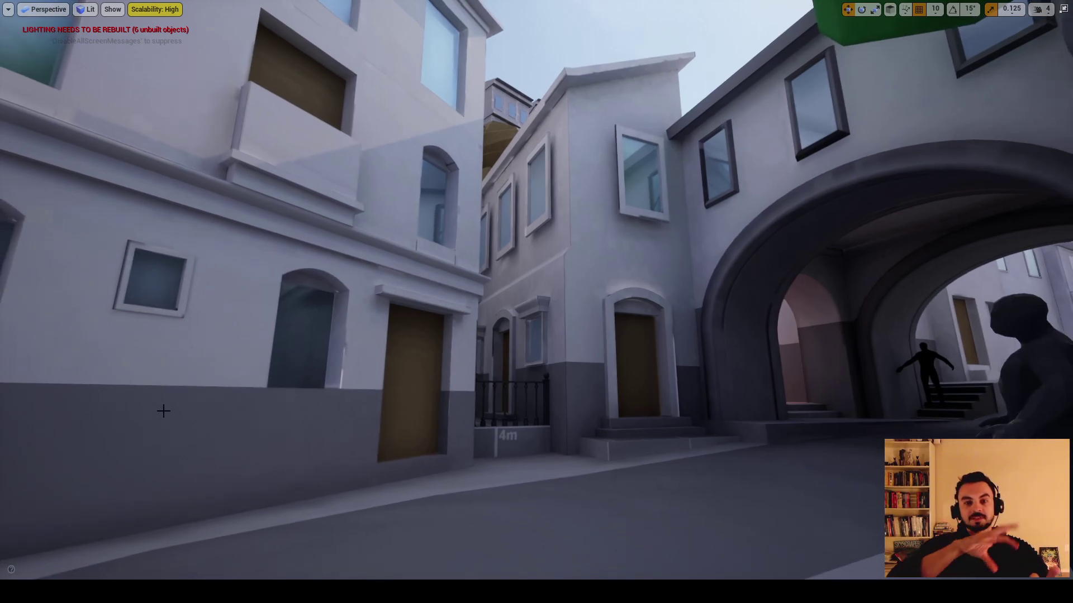
pyautogui.moveTo(359, 351); pyautogui.dragTo(549, 219, button='right')
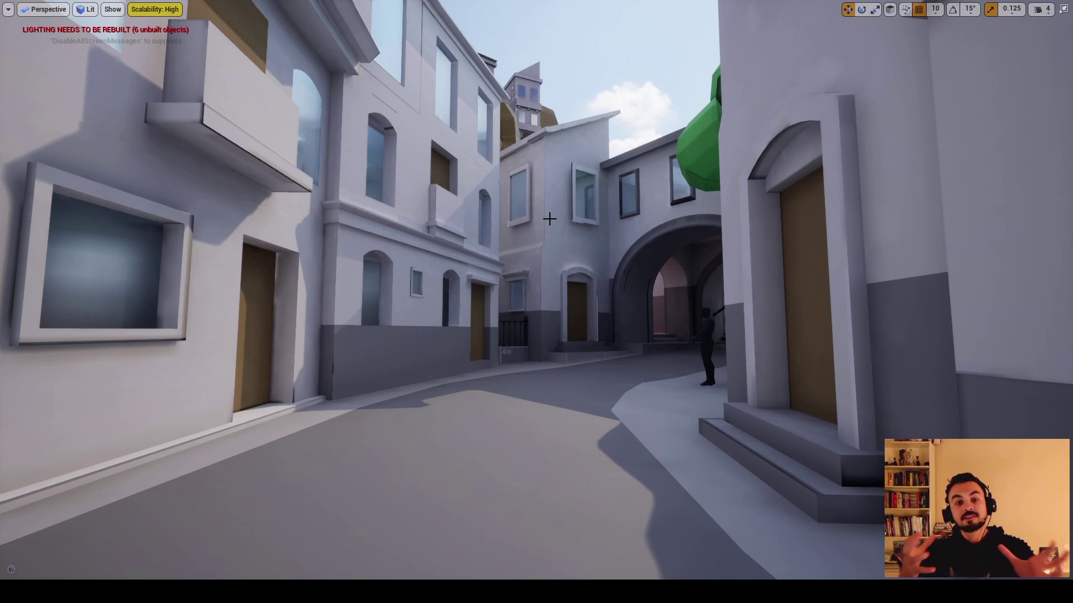
pyautogui.moveTo(549, 219); pyautogui.dragTo(564, 173)
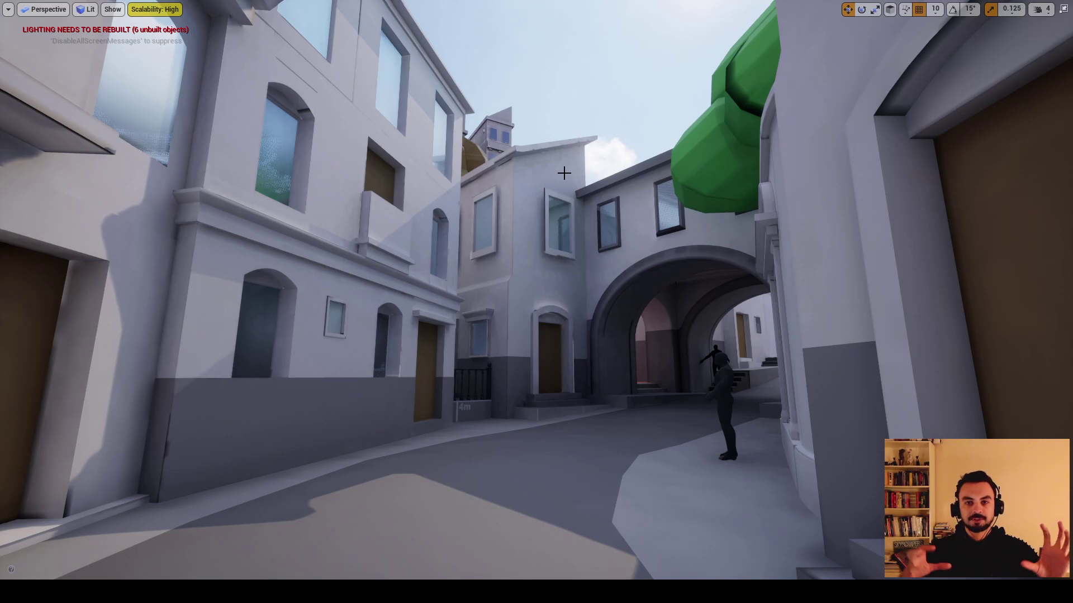
pyautogui.moveTo(564, 173); pyautogui.dragTo(518, 175, button='right')
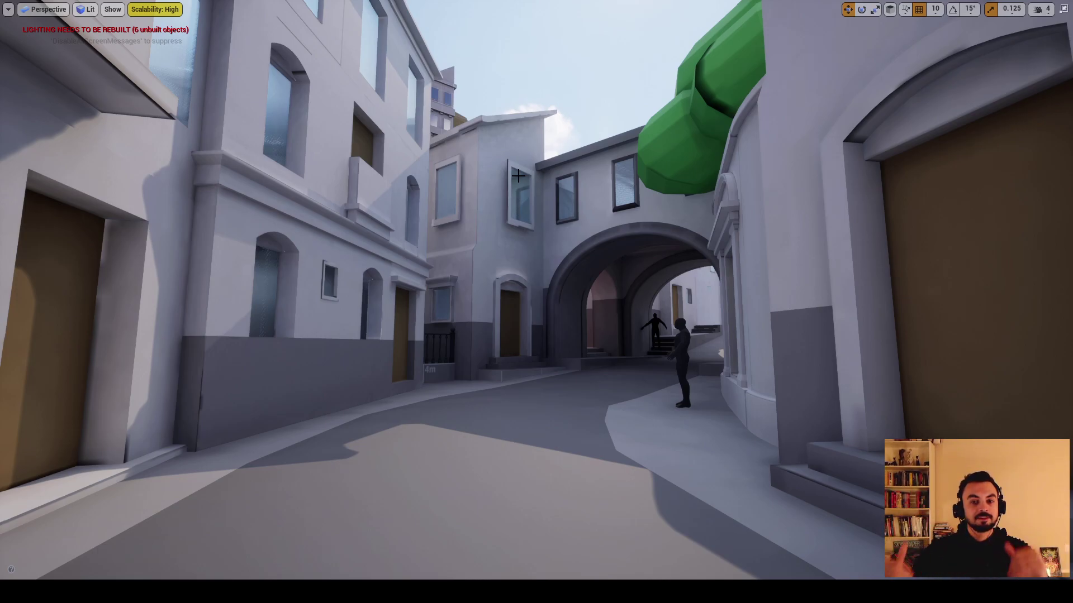
pyautogui.moveTo(522, 163); pyautogui.dragTo(539, 140)
# Examine the white corner house and the neighbouring houses against the rocky cliffs
pyautogui.press('w')
pyautogui.moveTo(537, 302); pyautogui.dragTo(496, 256, button='right')
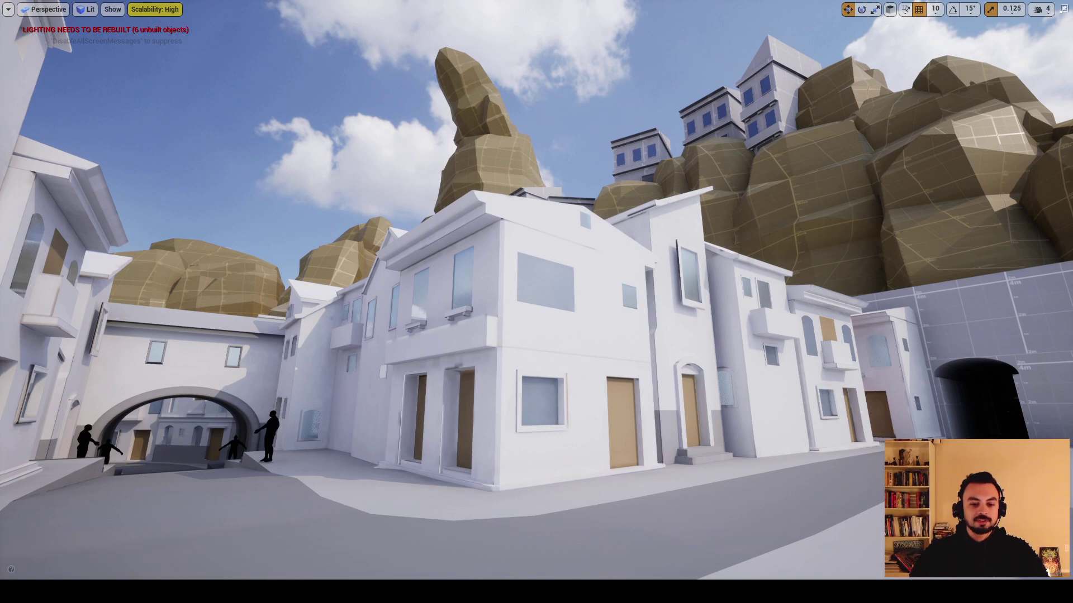
# Switch to Maya, orbit around the TK_SPN_Building_Residential_01 model, expand its group in the scene hierarchy and frame it
pyautogui.moveTo(427, 591)
pyautogui.click(474, 518)
pyautogui.keyDown('alt'); pyautogui.moveTo(494, 300); pyautogui.dragTo(400, 196); pyautogui.keyUp('alt')
pyautogui.press('w')
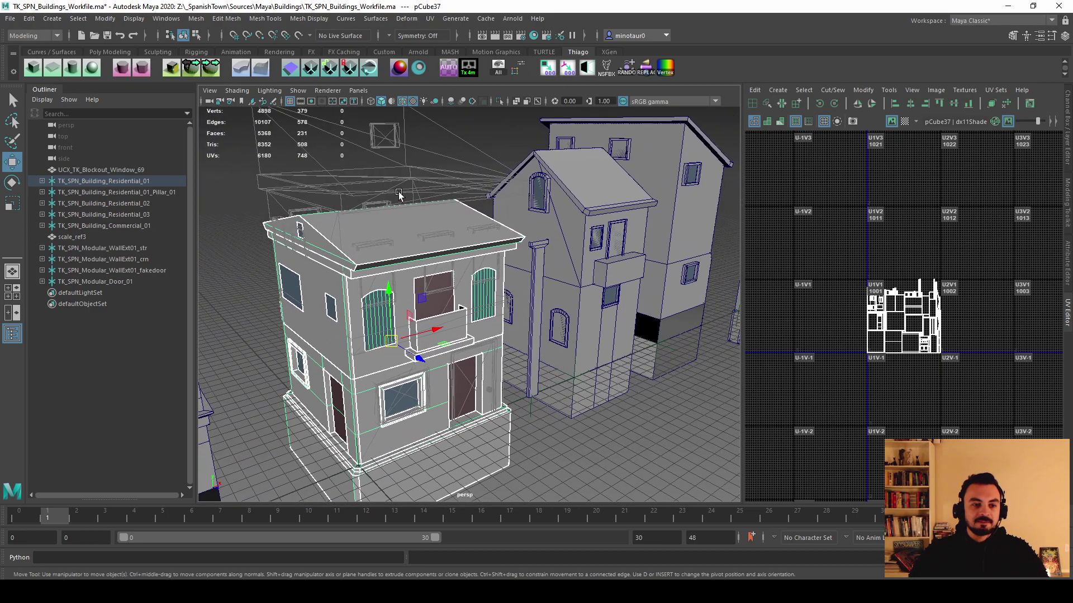
pyautogui.click(42, 181)
pyautogui.press('f')
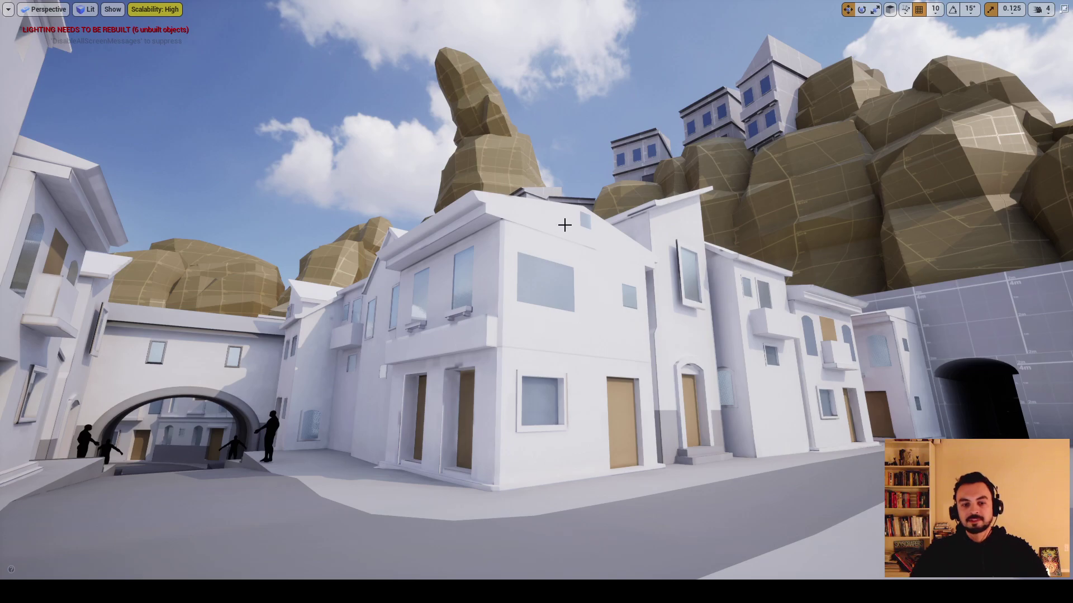
# Return to Unreal and examine the side walls of the corner house and the three-storey houses across the street
pyautogui.press('w')
pyautogui.moveTo(536, 268); pyautogui.dragTo(536, 268, button='right')
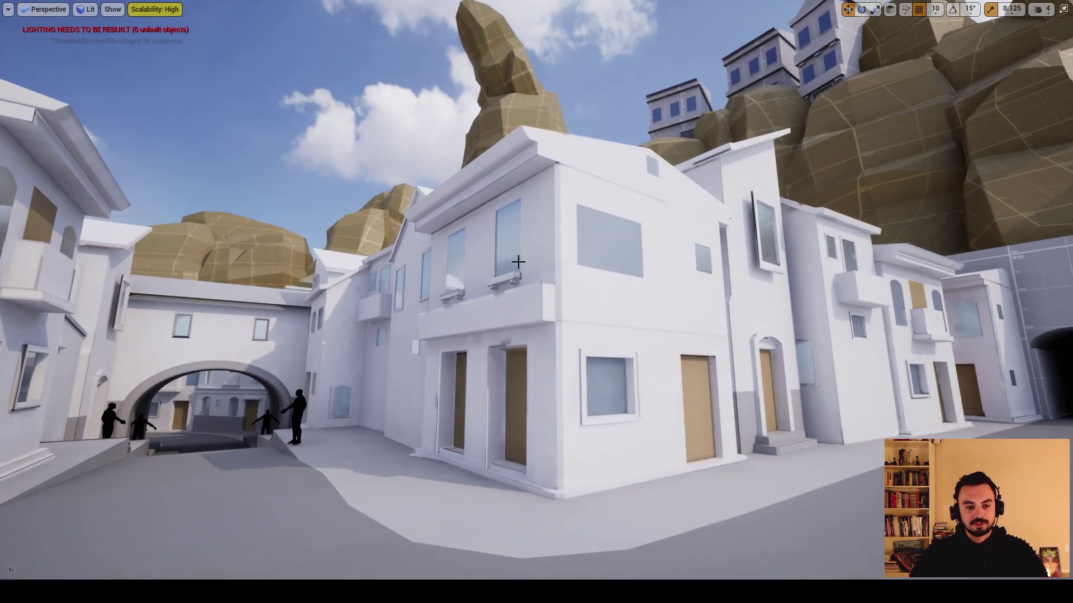
pyautogui.moveTo(513, 261); pyautogui.dragTo(690, 230, button='right')
pyautogui.press('w')
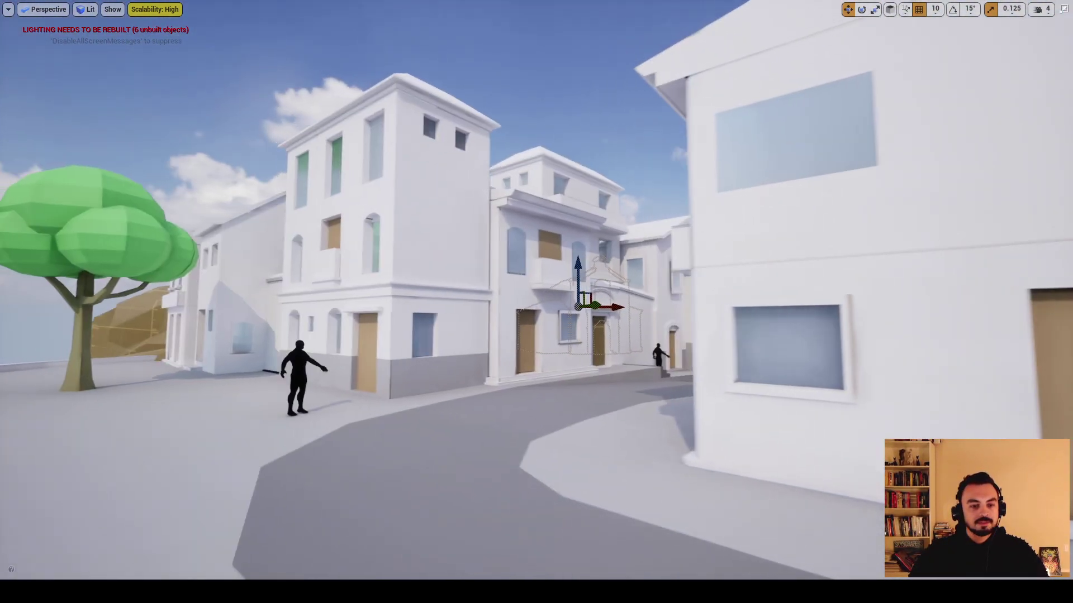
pyautogui.moveTo(392, 156); pyautogui.dragTo(429, 153, button='right')
pyautogui.press('w')
pyautogui.press('a')
pyautogui.moveTo(536, 98); pyautogui.dragTo(713, 113, button='right')
pyautogui.press('w')
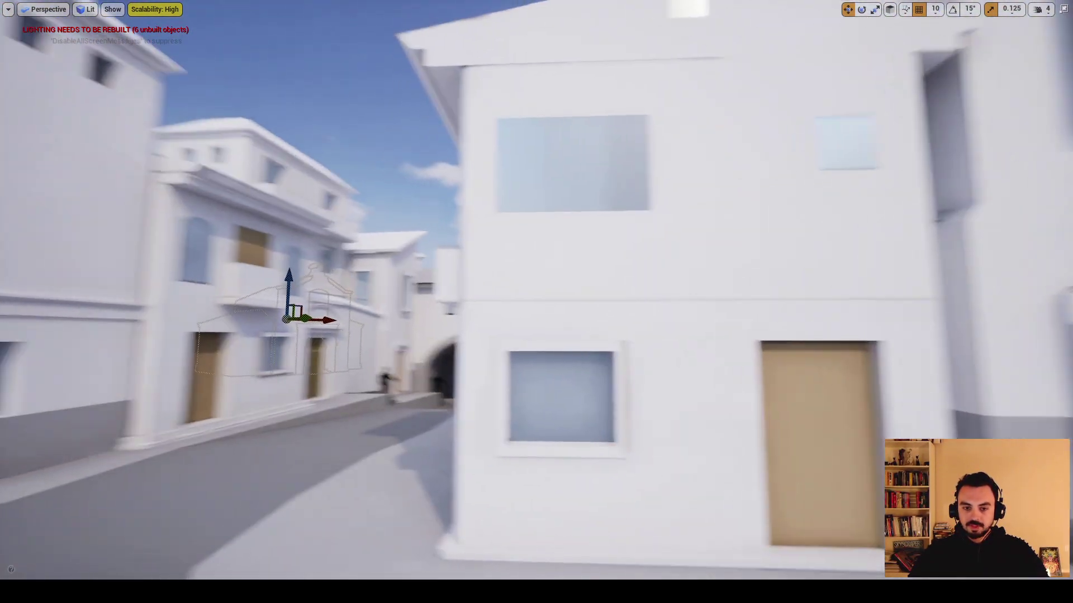
# Examine the sloped street running from the corner house down to the arched bridge, including the overhanging balconies
pyautogui.moveTo(537, 302); pyautogui.dragTo(565, 302, button='right')
pyautogui.press('w')
pyautogui.moveTo(499, 186); pyautogui.dragTo(500, 186, button='right')
pyautogui.press('a')
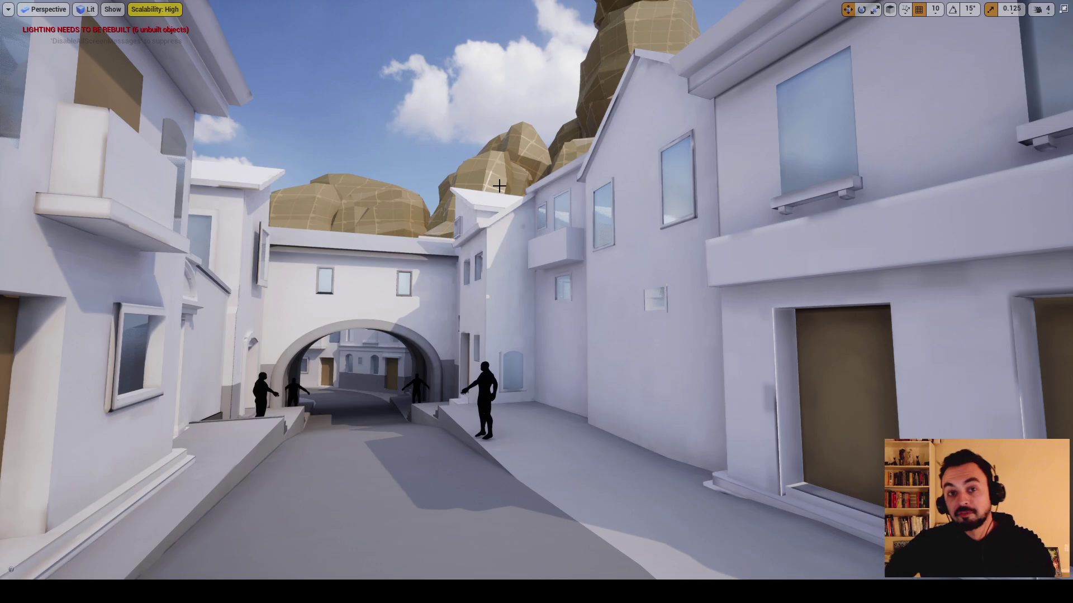
pyautogui.moveTo(460, 204); pyautogui.dragTo(465, 146, button='right')
pyautogui.press('s')
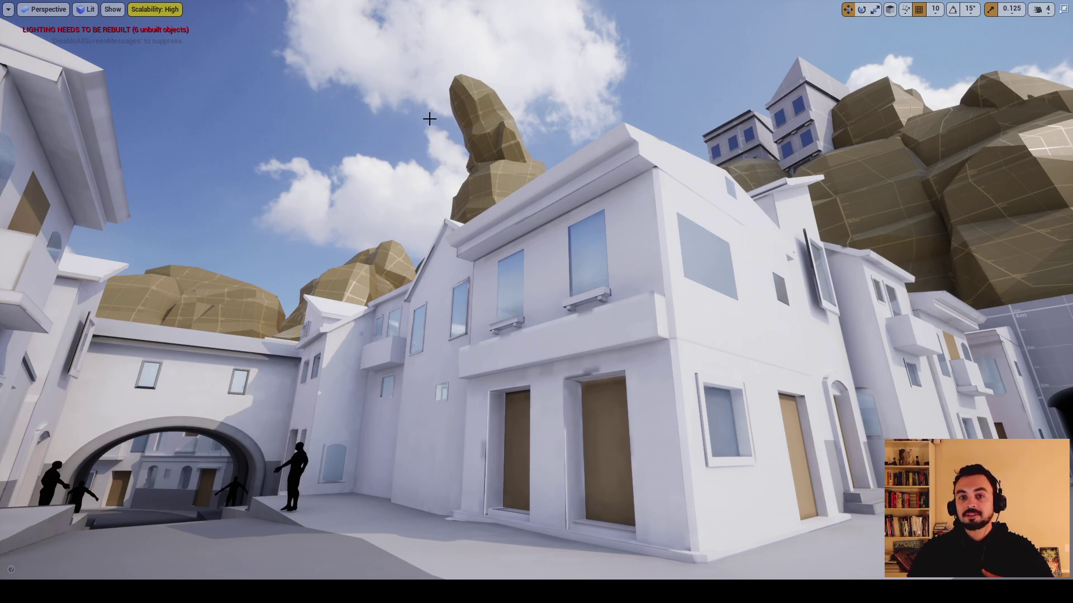
# Examine the sky, clouds and sun position above the rooftops
pyautogui.moveTo(319, 138); pyautogui.dragTo(355, 156, button='right')
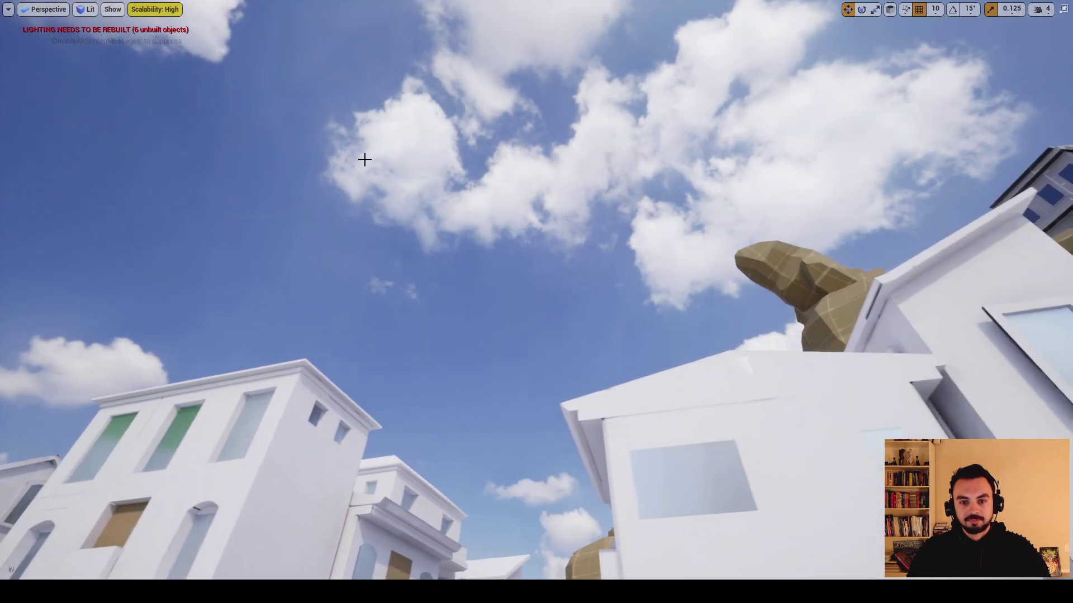
pyautogui.moveTo(505, 194); pyautogui.dragTo(525, 184, button='right')
pyautogui.moveTo(621, 190); pyautogui.dragTo(421, 151, button='right')
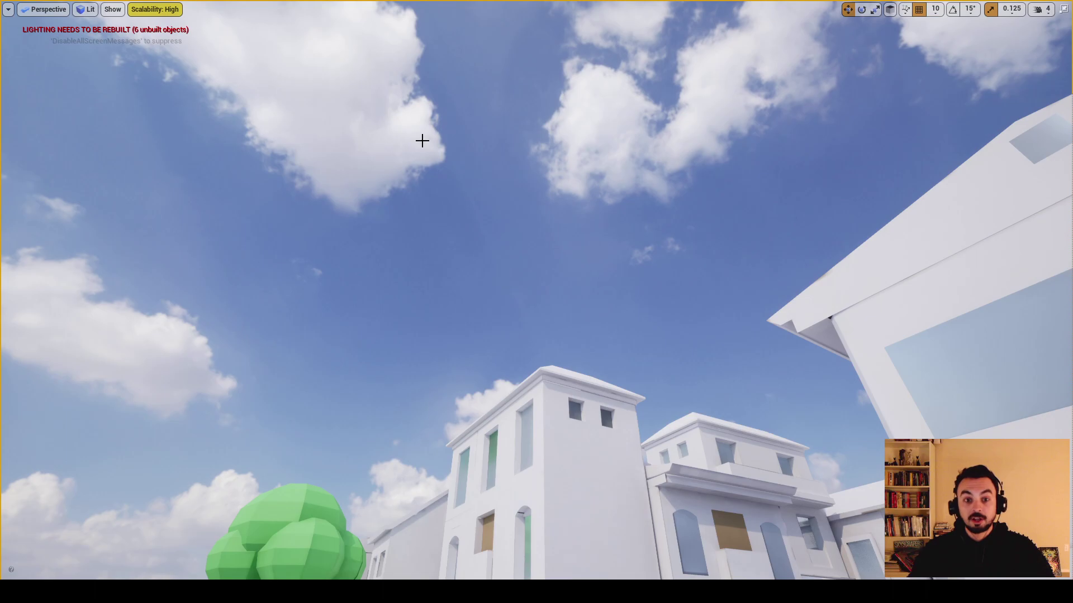
pyautogui.moveTo(454, 218); pyautogui.dragTo(455, 217, button='right')
pyautogui.moveTo(543, 79); pyautogui.dragTo(543, 79, button='right')
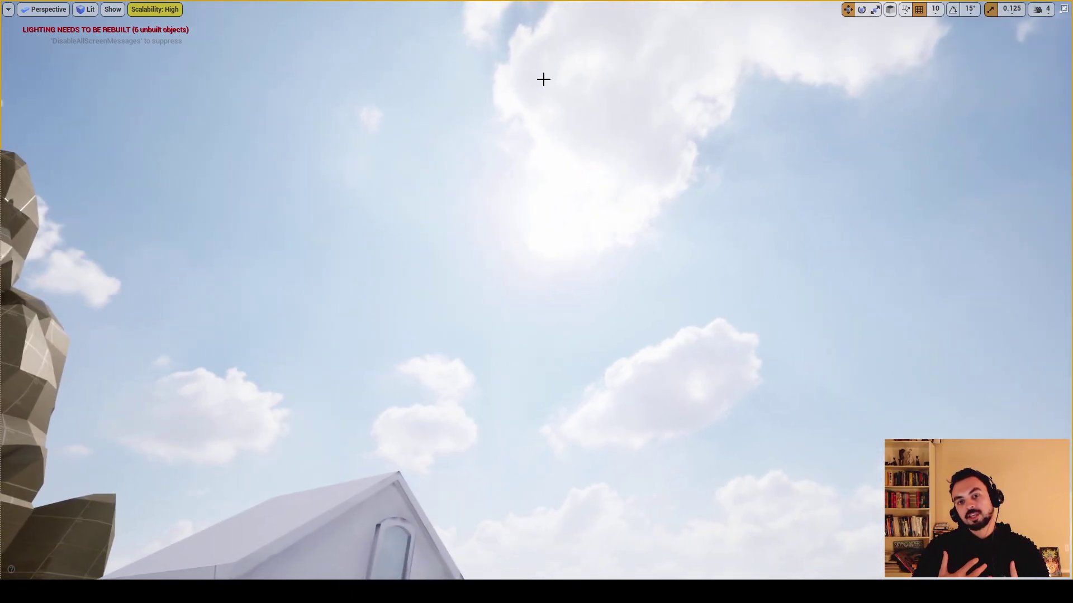
pyautogui.moveTo(572, 142); pyautogui.dragTo(572, 142, button='right')
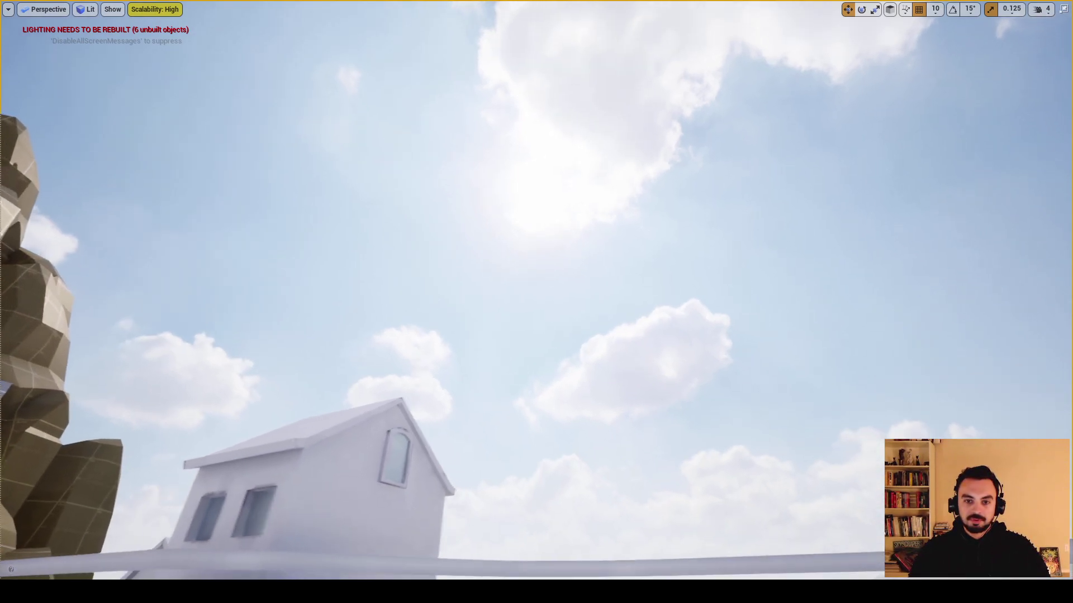
pyautogui.moveTo(564, 219); pyautogui.dragTo(564, 219, button='right')
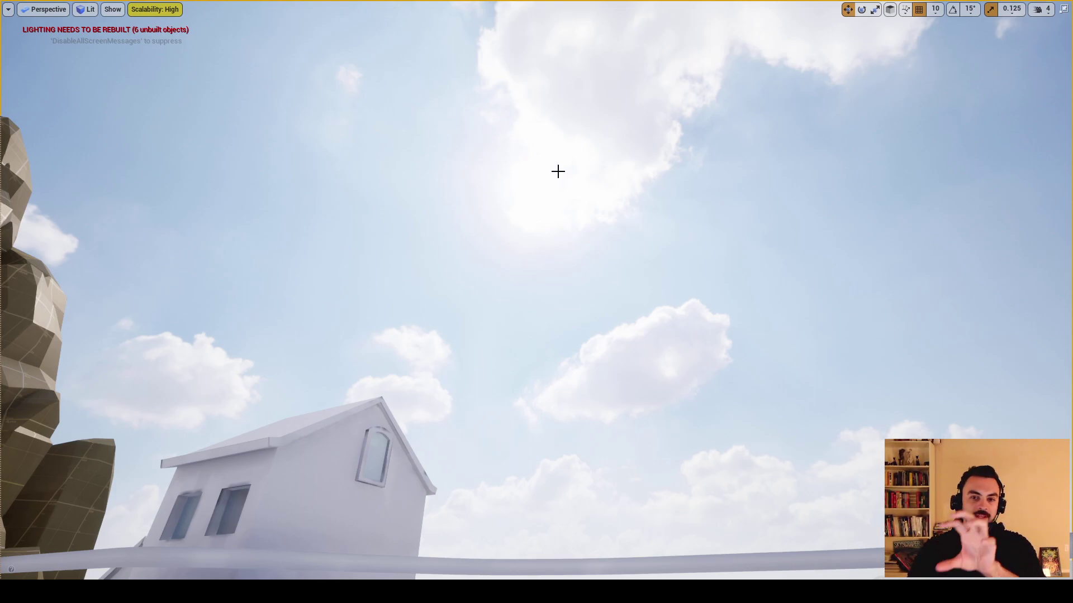
pyautogui.moveTo(557, 172); pyautogui.dragTo(558, 172, button='right')
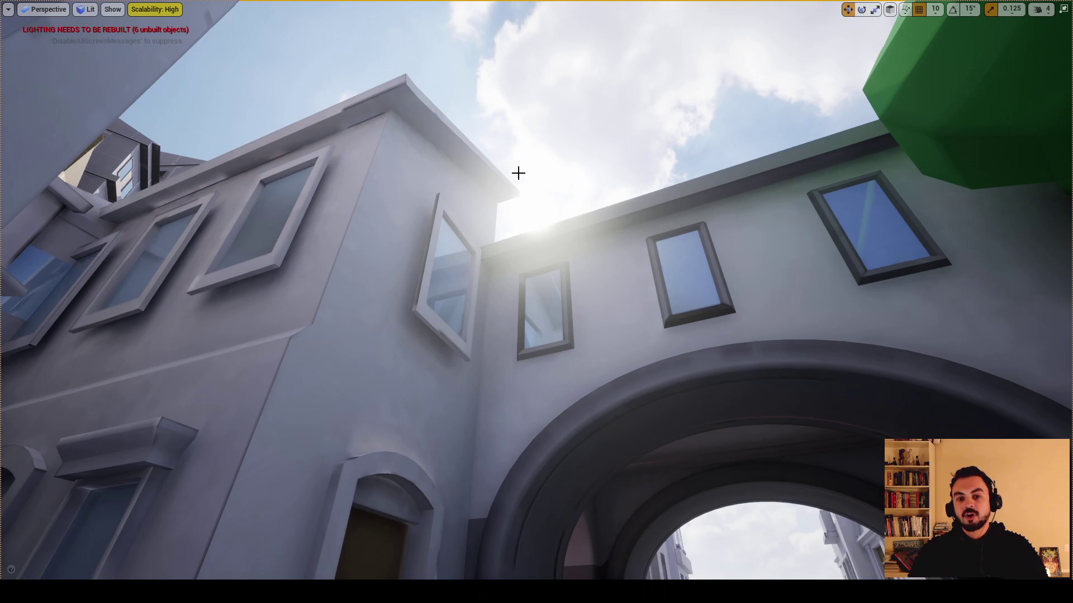
# Examine the backlit arched bridge and the sunlight and shadows falling inside its passage
pyautogui.moveTo(562, 170); pyautogui.dragTo(567, 170, button='right')
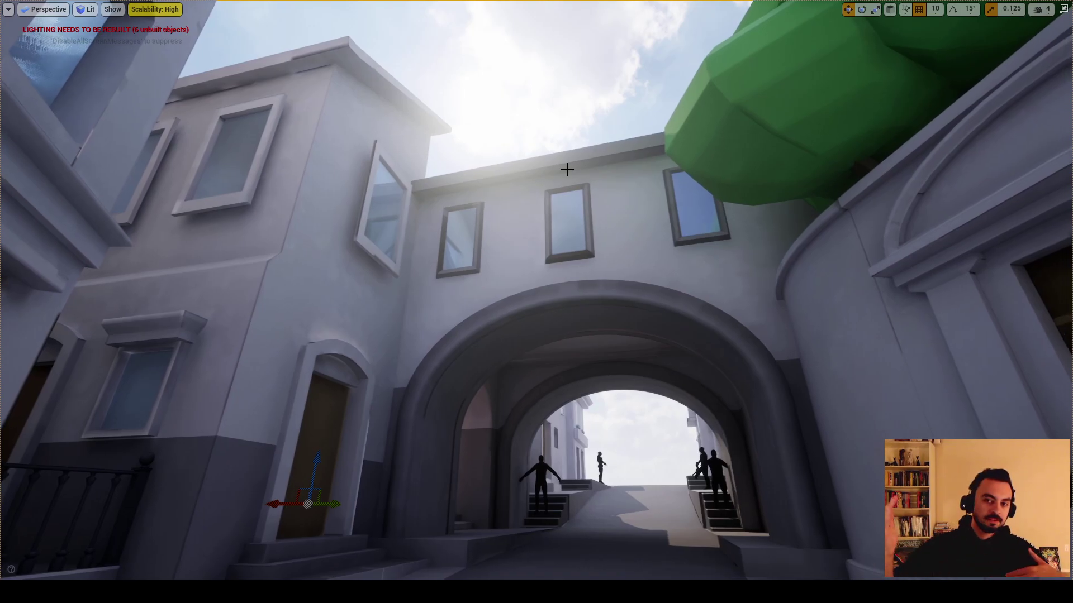
pyautogui.moveTo(566, 169); pyautogui.dragTo(566, 170, button='right')
pyautogui.moveTo(421, 152); pyautogui.dragTo(420, 152, button='right')
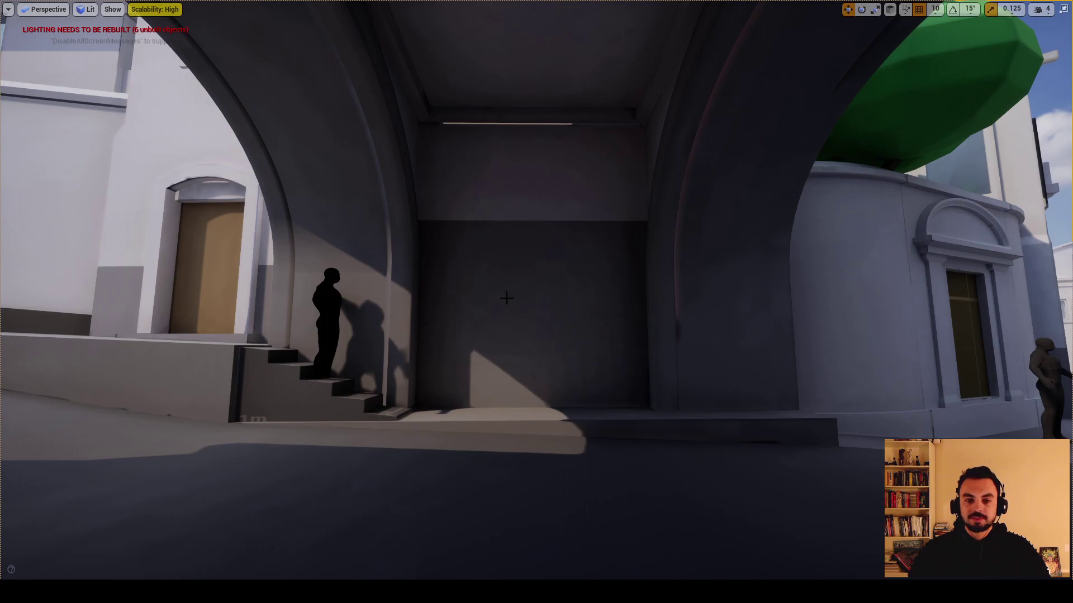
pyautogui.moveTo(313, 386); pyautogui.dragTo(313, 386, button='right')
pyautogui.moveTo(423, 381); pyautogui.dragTo(423, 381, button='right')
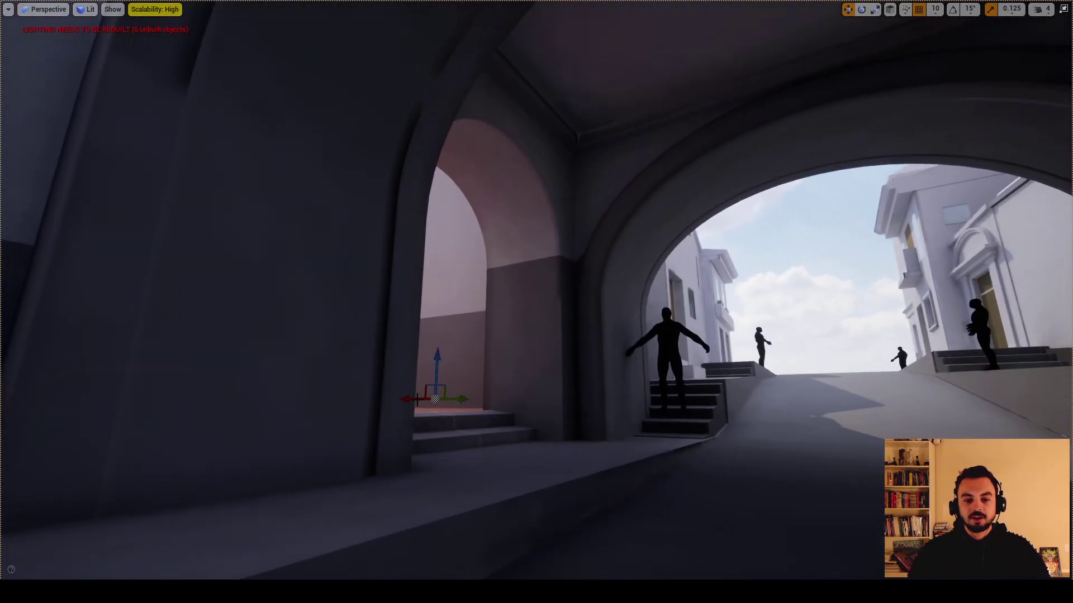
# Examine the side arch in the passage and the reddish light bouncing from the red-tiled alley behind it
pyautogui.moveTo(475, 254); pyautogui.dragTo(474, 255, button='right')
pyautogui.press('w')
pyautogui.moveTo(649, 409); pyautogui.dragTo(649, 409, button='right')
pyautogui.moveTo(586, 374); pyautogui.dragTo(586, 373, button='right')
pyautogui.press('s')
pyautogui.press('s')
pyautogui.moveTo(416, 354); pyautogui.dragTo(476, 359, button='right')
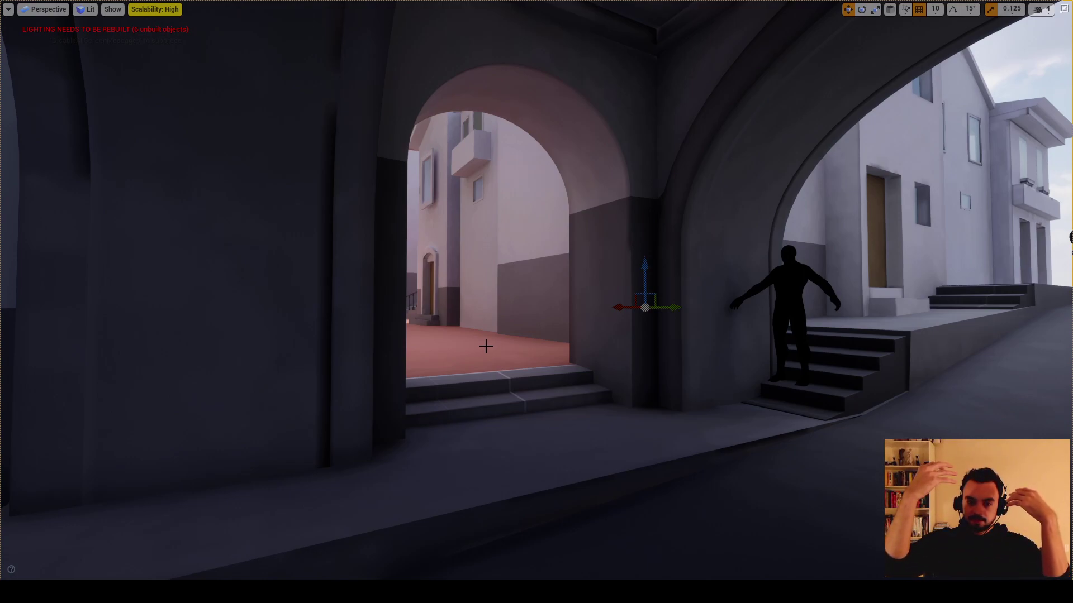
# Examine the curved street from the rounded wall with its pedimented doorway towards the church
pyautogui.moveTo(477, 350); pyautogui.dragTo(513, 254, button='right')
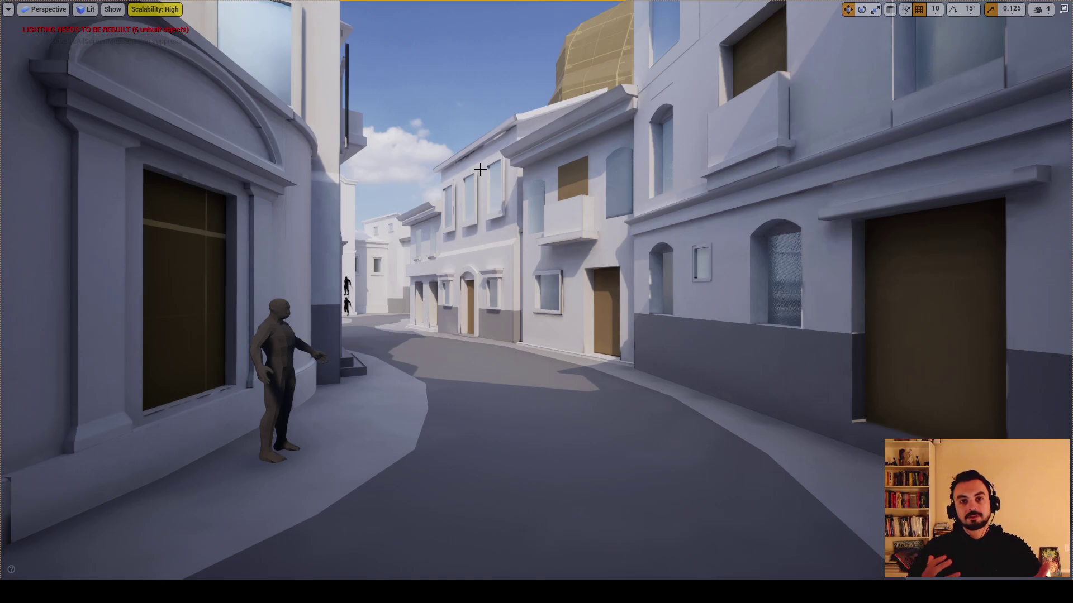
pyautogui.moveTo(545, 204)
pyautogui.mouseDown(button='right')
pyautogui.moveTo(570, 220)
pyautogui.moveTo(545, 204)
pyautogui.mouseUp(button='right')
pyautogui.press('w')
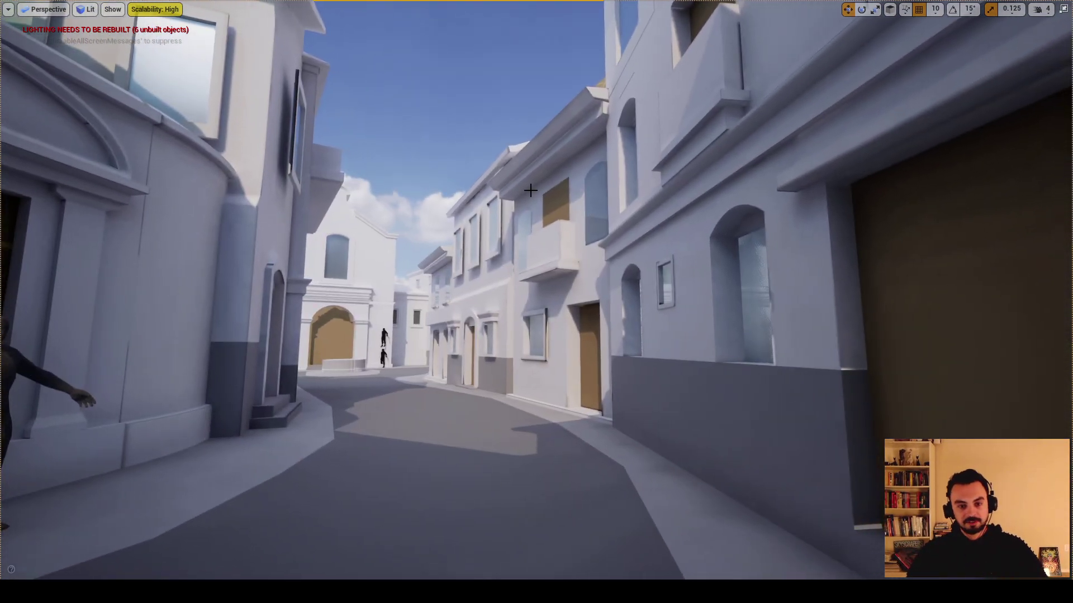
pyautogui.scroll(-5, 545, 204)
pyautogui.moveTo(568, 185); pyautogui.dragTo(567, 182, button='middle')
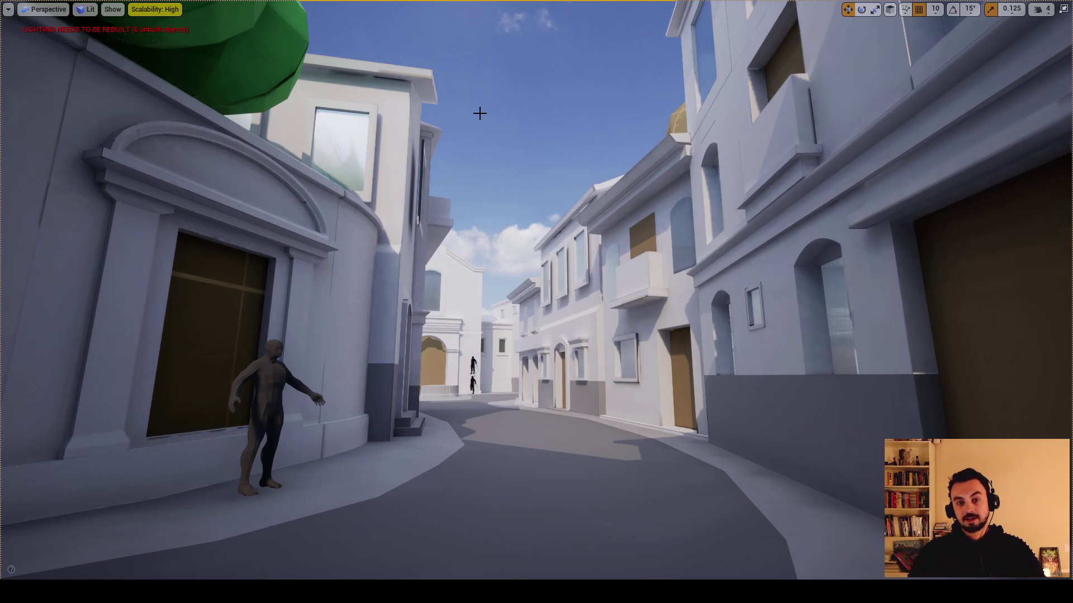
# Move through the bridge passage and examine the framed view up the ramp and the houses at its far end
pyautogui.press('w')
pyautogui.moveTo(450, 112); pyautogui.dragTo(521, 124, button='right')
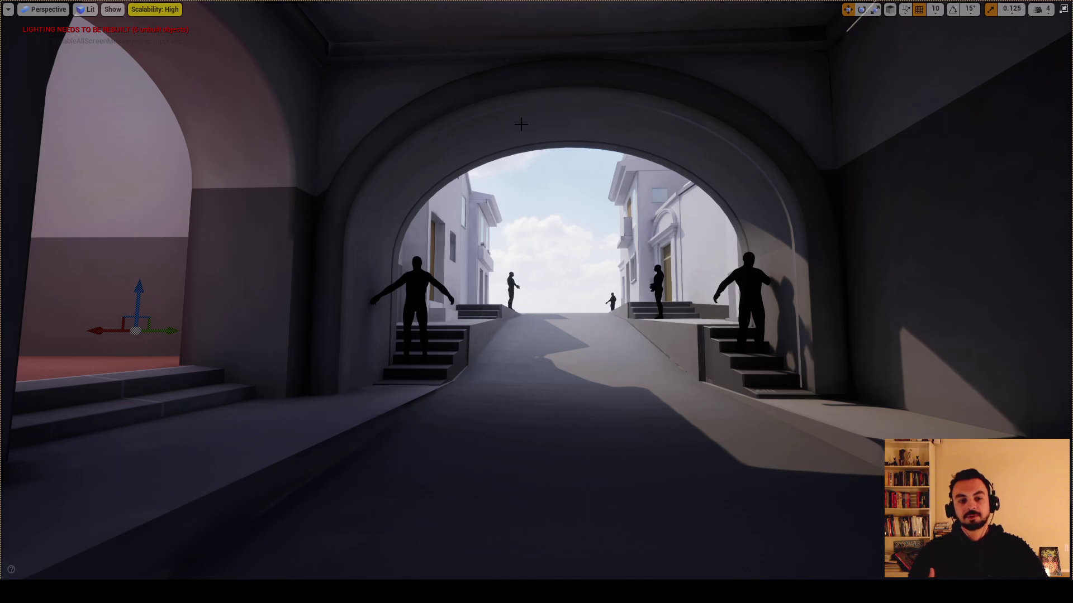
pyautogui.moveTo(510, 153)
pyautogui.mouseDown(button='right')
pyautogui.moveTo(364, 151)
pyautogui.moveTo(519, 152)
pyautogui.mouseUp(button='right')
pyautogui.press('w')
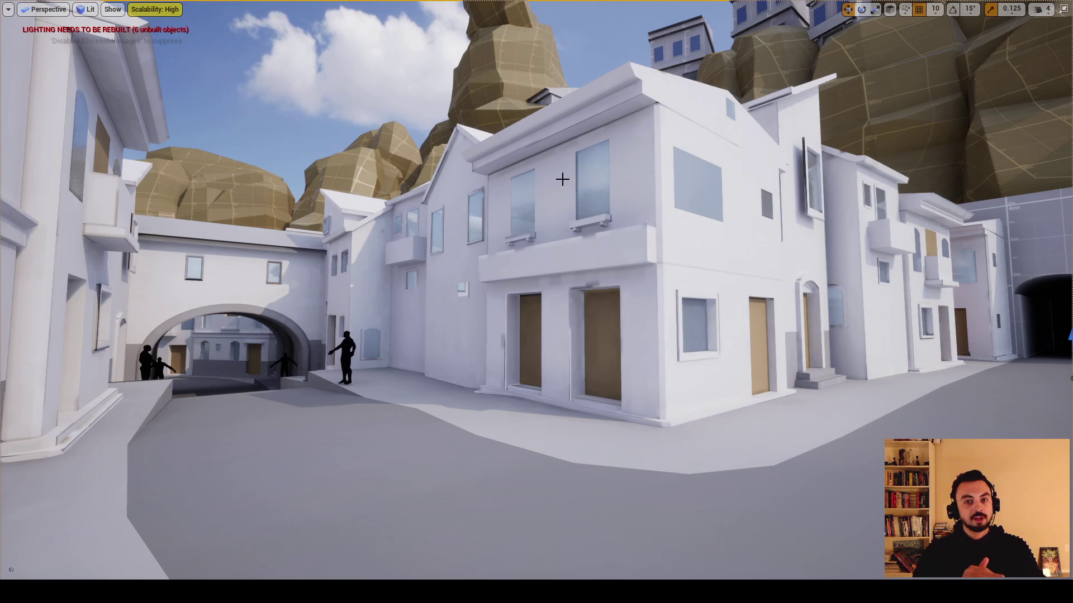
# Select the white corner house and examine its doors, windows and balcony
pyautogui.moveTo(640, 182); pyautogui.dragTo(657, 192, button='right')
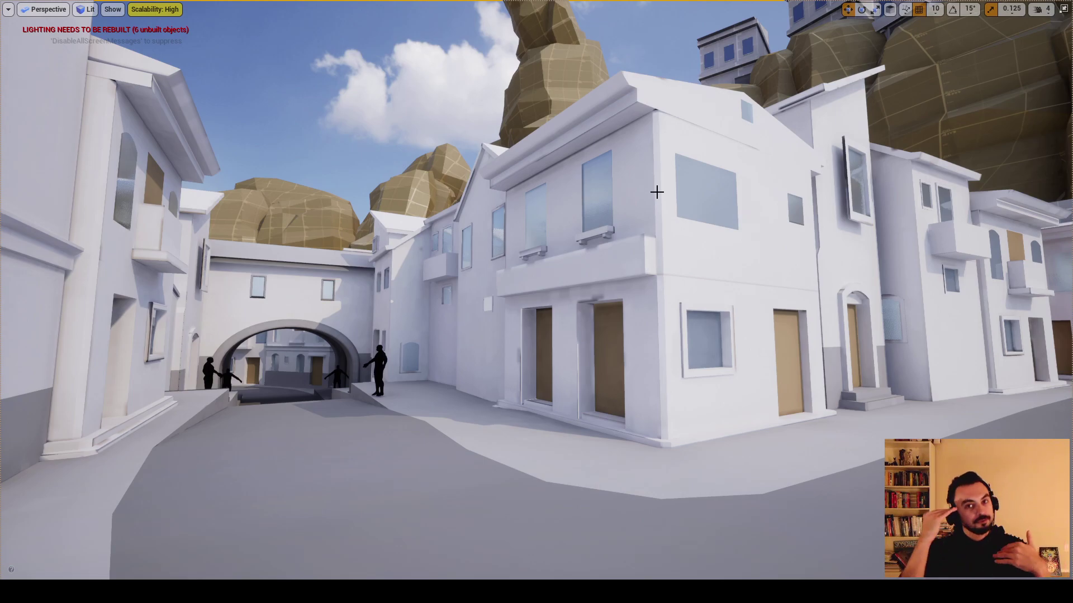
pyautogui.moveTo(623, 189); pyautogui.dragTo(592, 199, button='right')
pyautogui.click(601, 175)
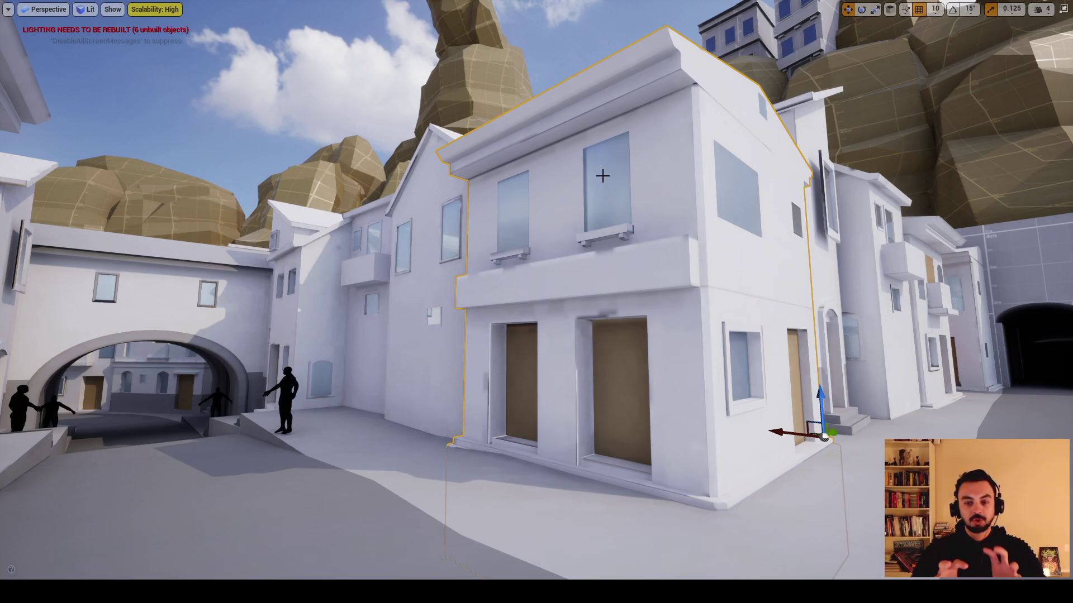
pyautogui.press('s')
# Examine the corner house from across the junction and follow the street towards the arched bridge
pyautogui.moveTo(584, 201)
pyautogui.mouseDown(button='right')
pyautogui.moveTo(587, 302)
pyautogui.moveTo(583, 215)
pyautogui.mouseUp(button='right')
pyautogui.moveTo(581, 154); pyautogui.dragTo(491, 128, button='right')
pyautogui.moveTo(519, 191); pyautogui.dragTo(535, 190, button='right')
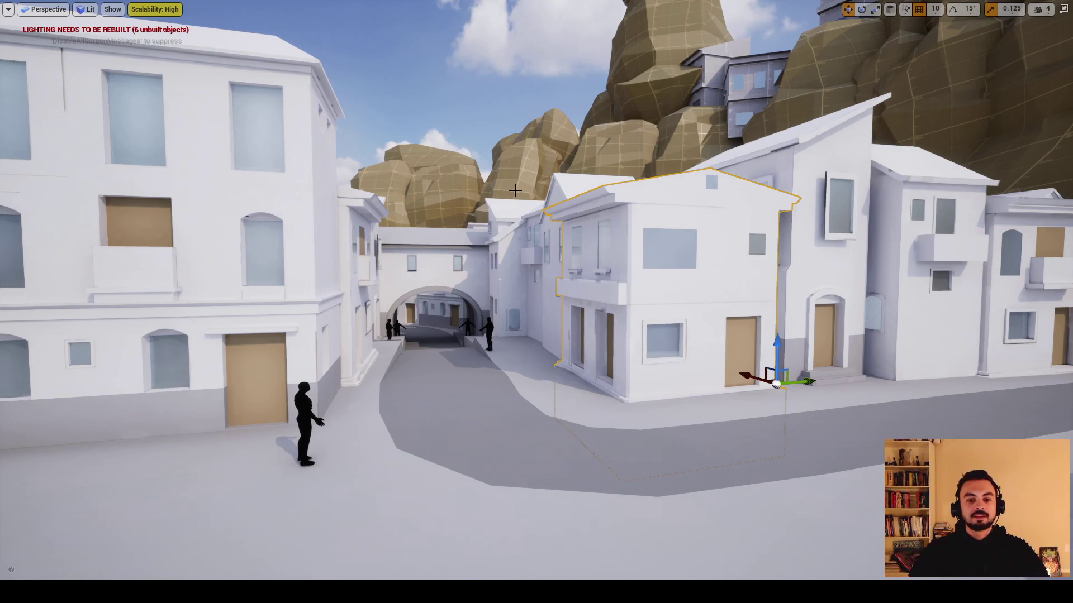
pyautogui.scroll(5, 467, 242)
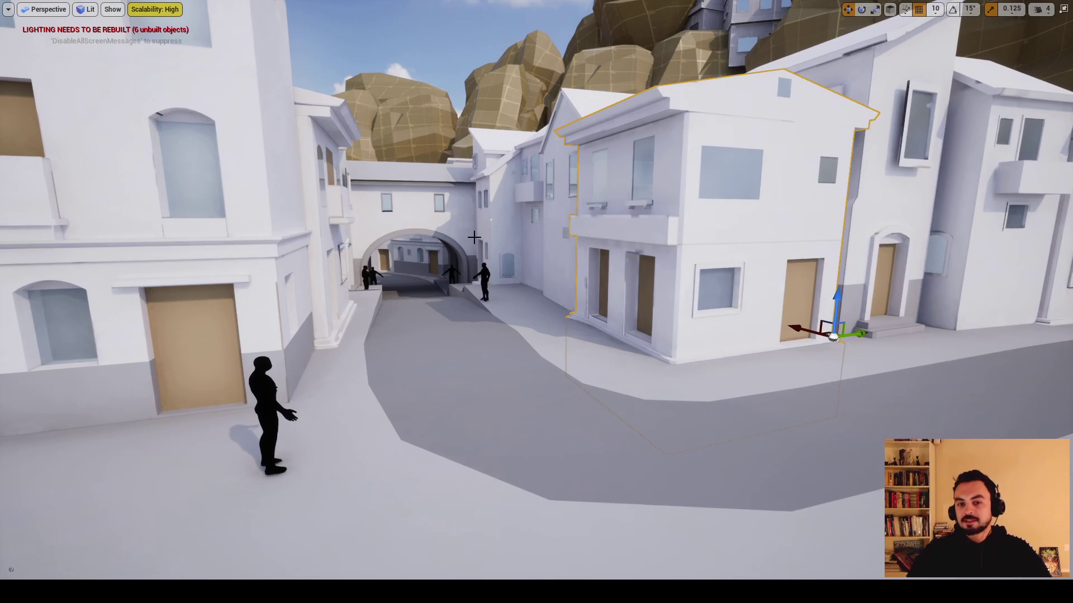
pyautogui.scroll(5, 468, 241)
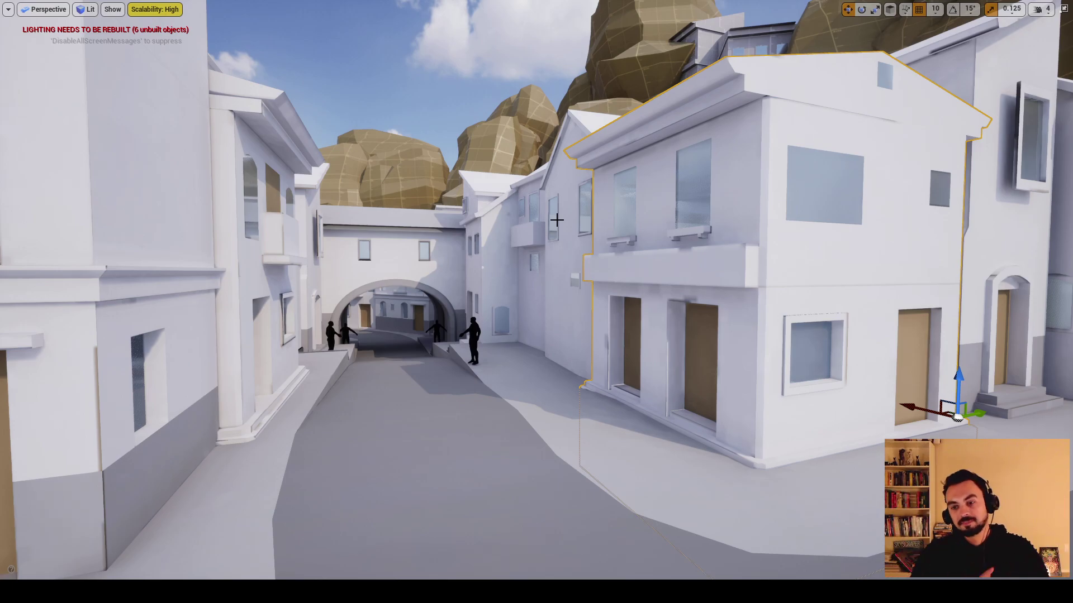
pyautogui.moveTo(557, 221); pyautogui.dragTo(513, 213, button='right')
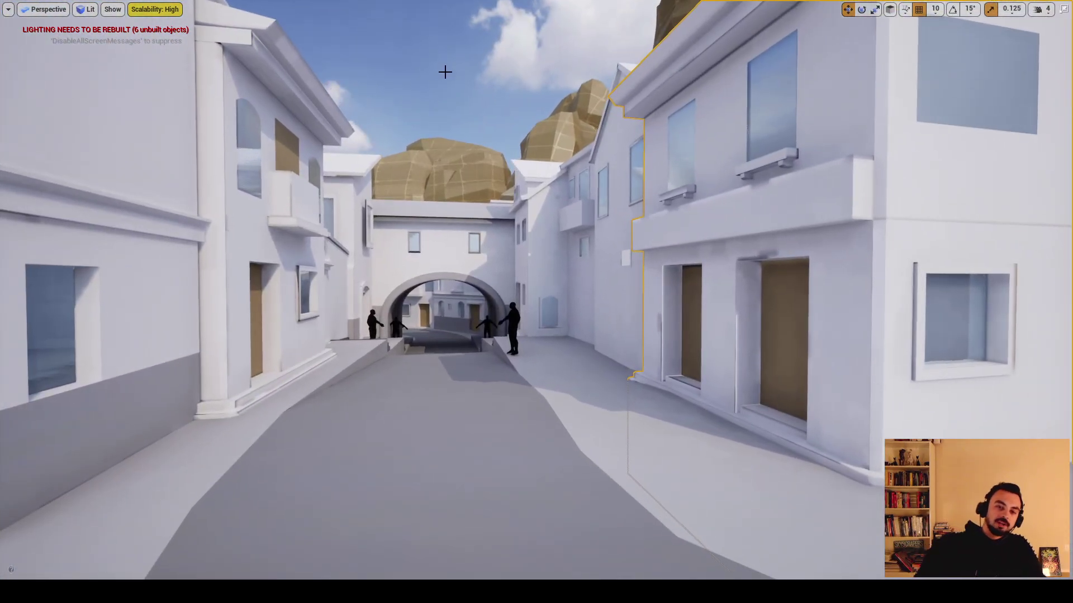